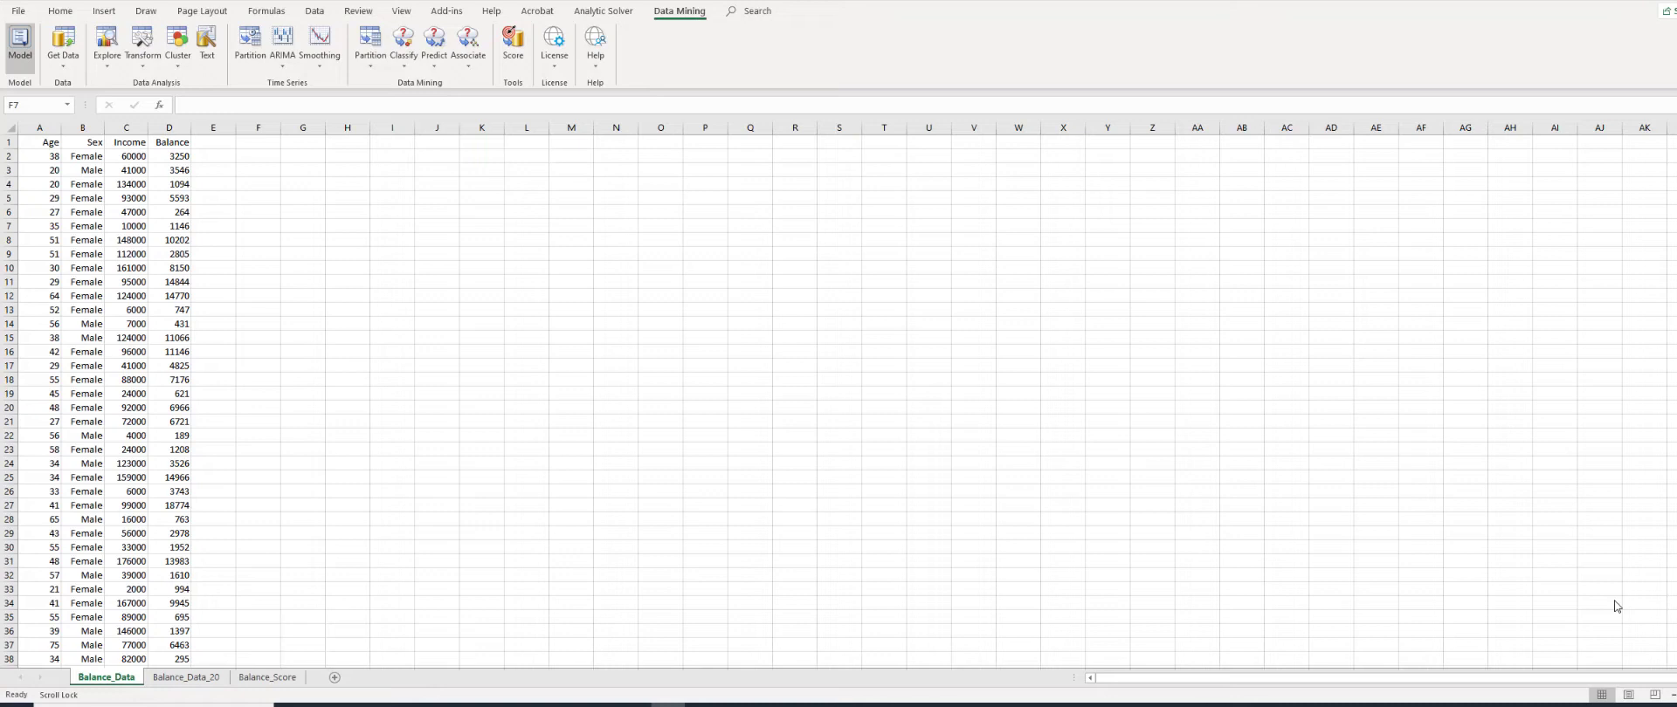
- Open Standard Partition on the 500 bank balance records and review the data range
{"action": "left_click", "coordinate": [667, 16]}
{"action": "left_click", "coordinate": [370, 43]}
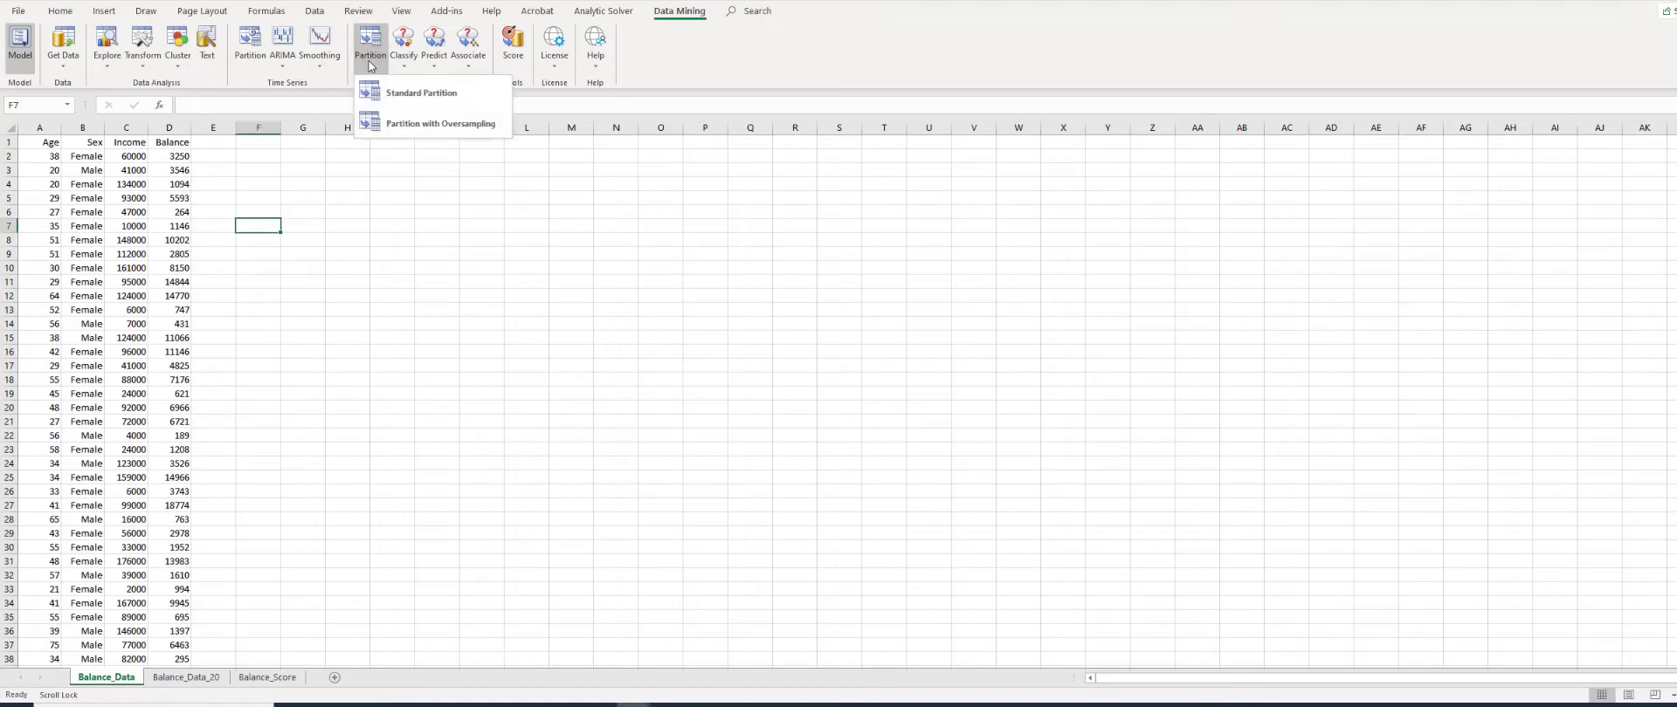
{"action": "left_click", "coordinate": [393, 102]}
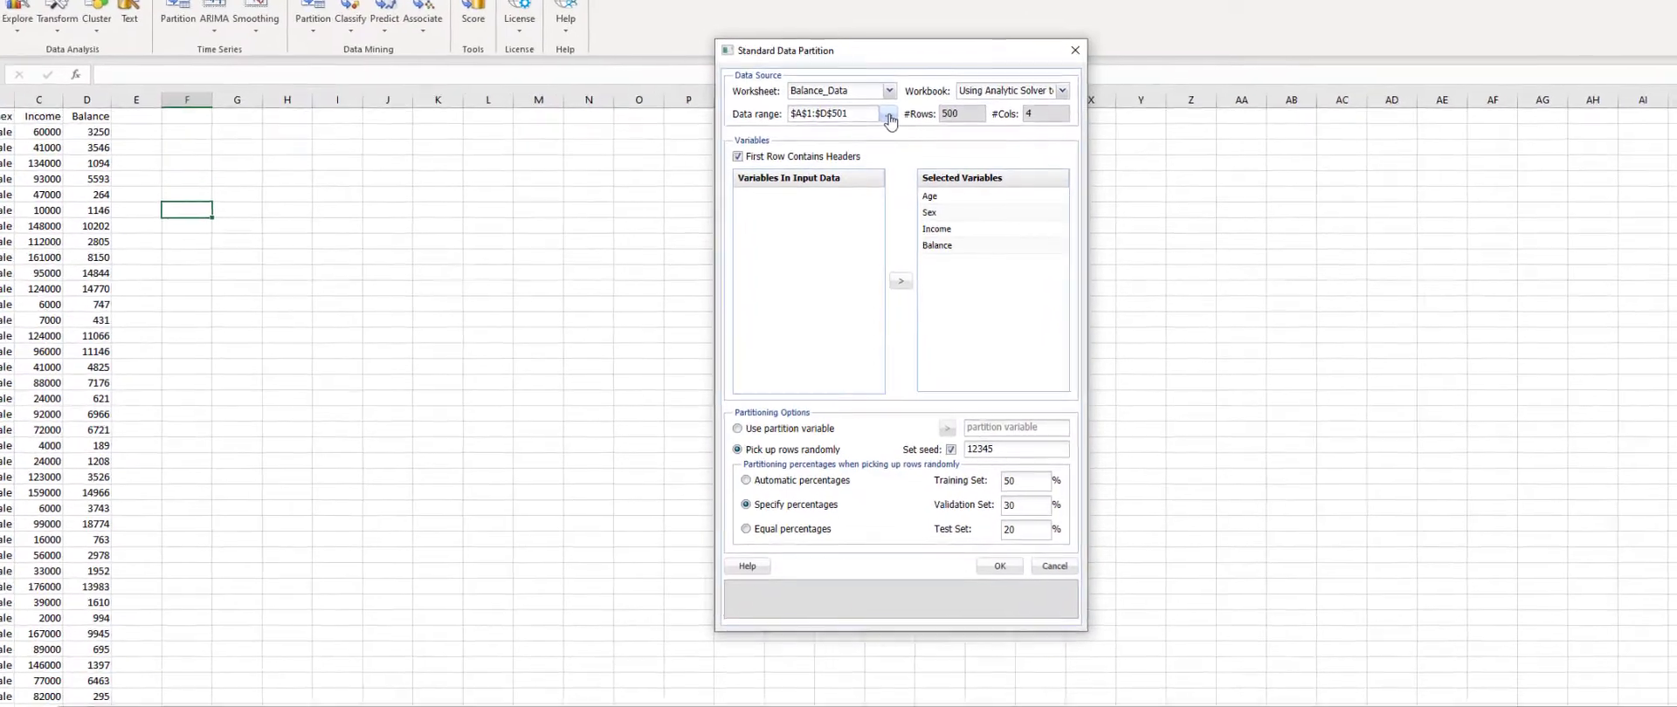
{"action": "left_click", "coordinate": [889, 117]}
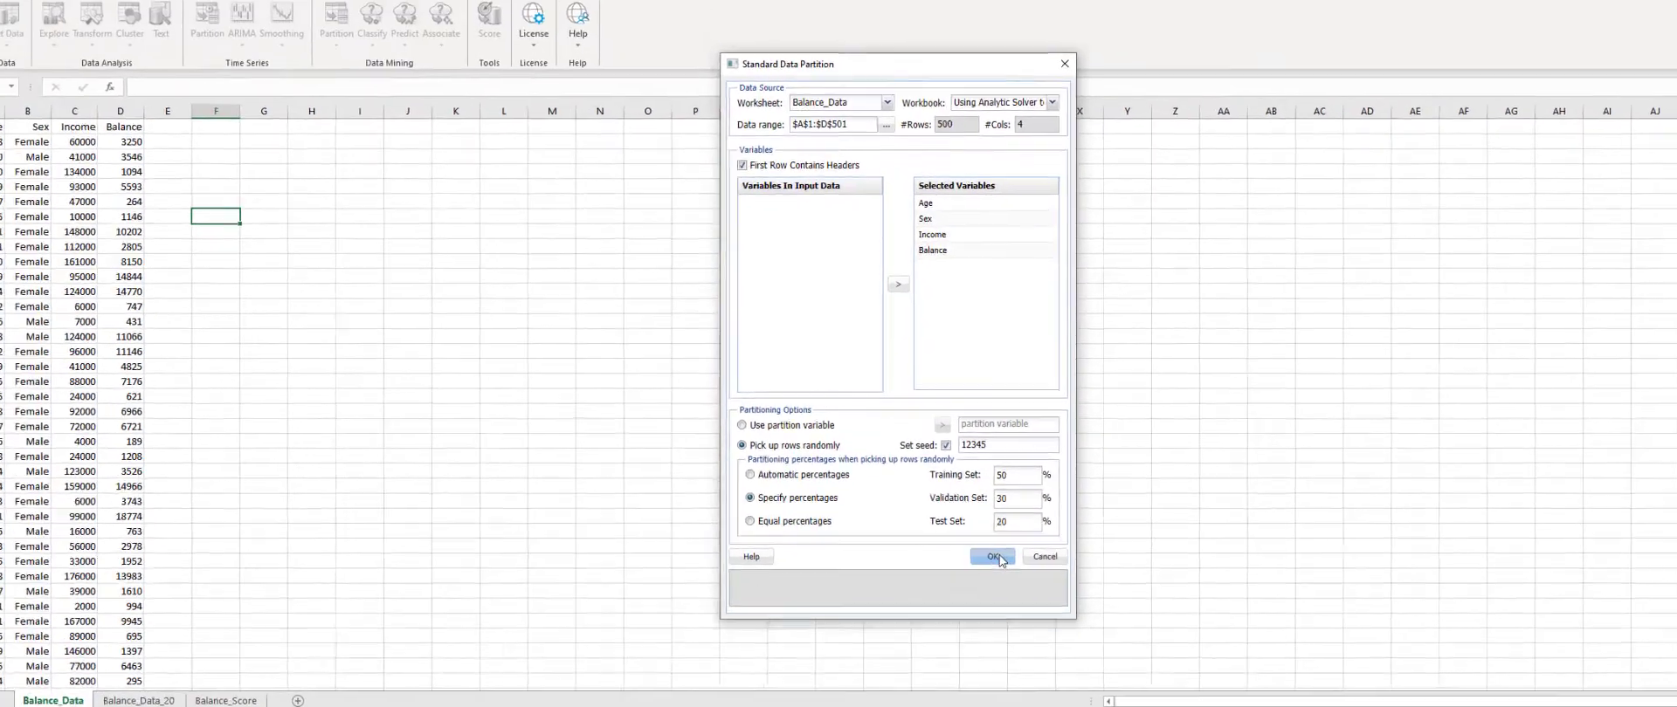
- Create the STDPartition sheet (250/150/100 records), then start a Regression Tree on it
{"action": "left_click", "coordinate": [1015, 582]}
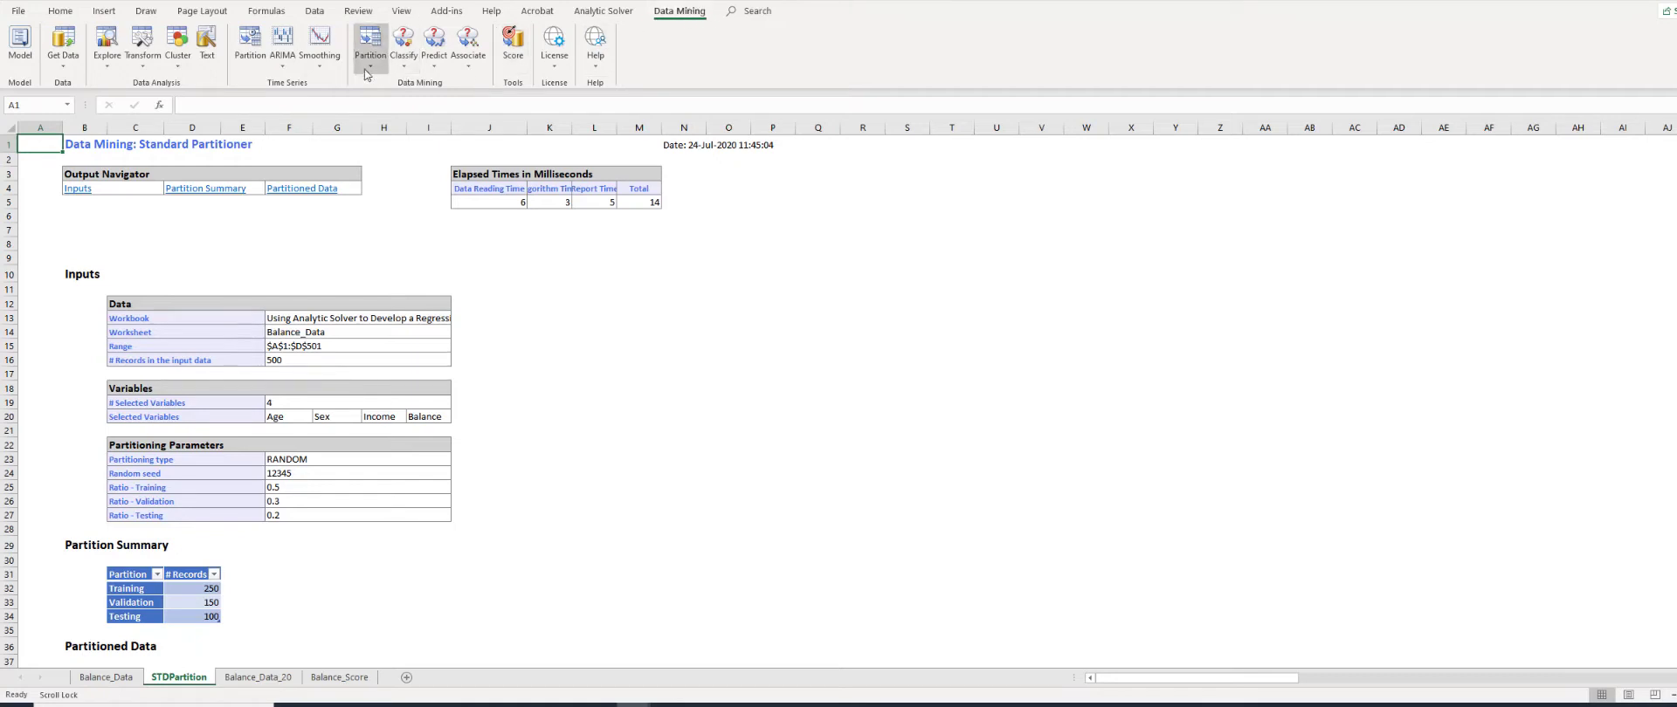
{"action": "left_click", "coordinate": [435, 53]}
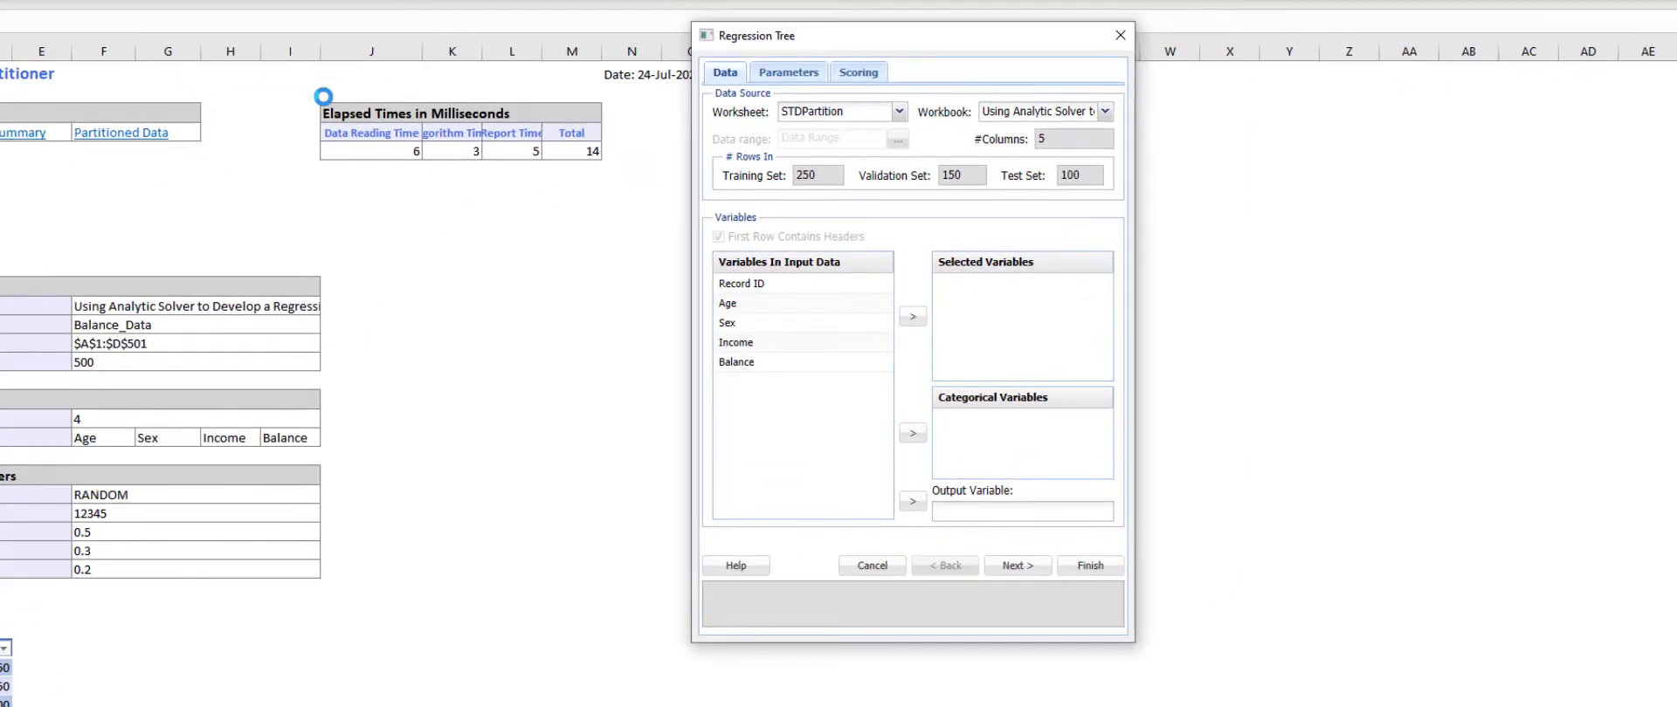
- Use Age and Income as predictors, Sex as categorical and Balance as the output variable
{"action": "left_click", "coordinate": [768, 306]}
{"action": "left_click", "coordinate": [913, 320]}
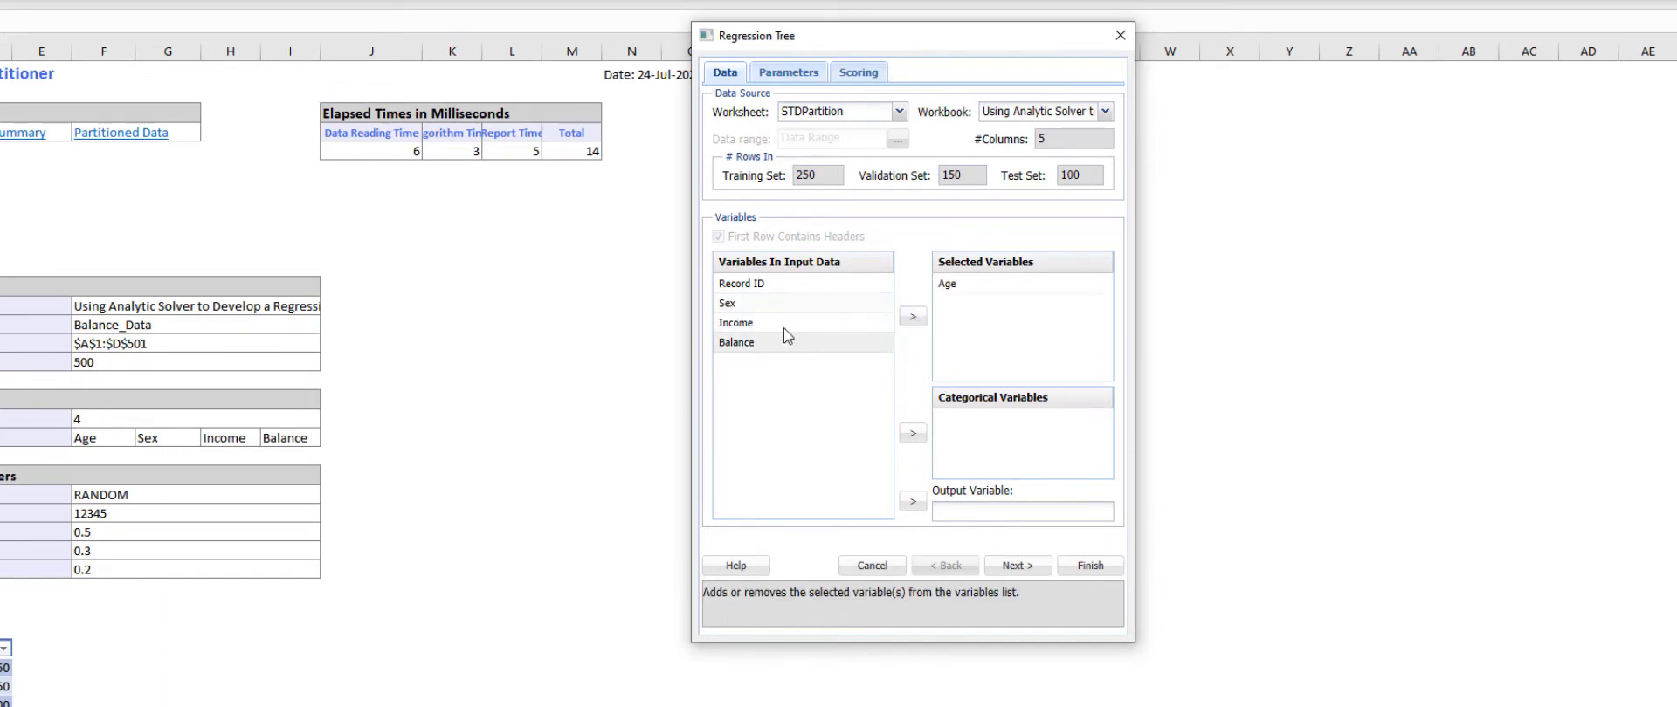
{"action": "left_click", "coordinate": [913, 320]}
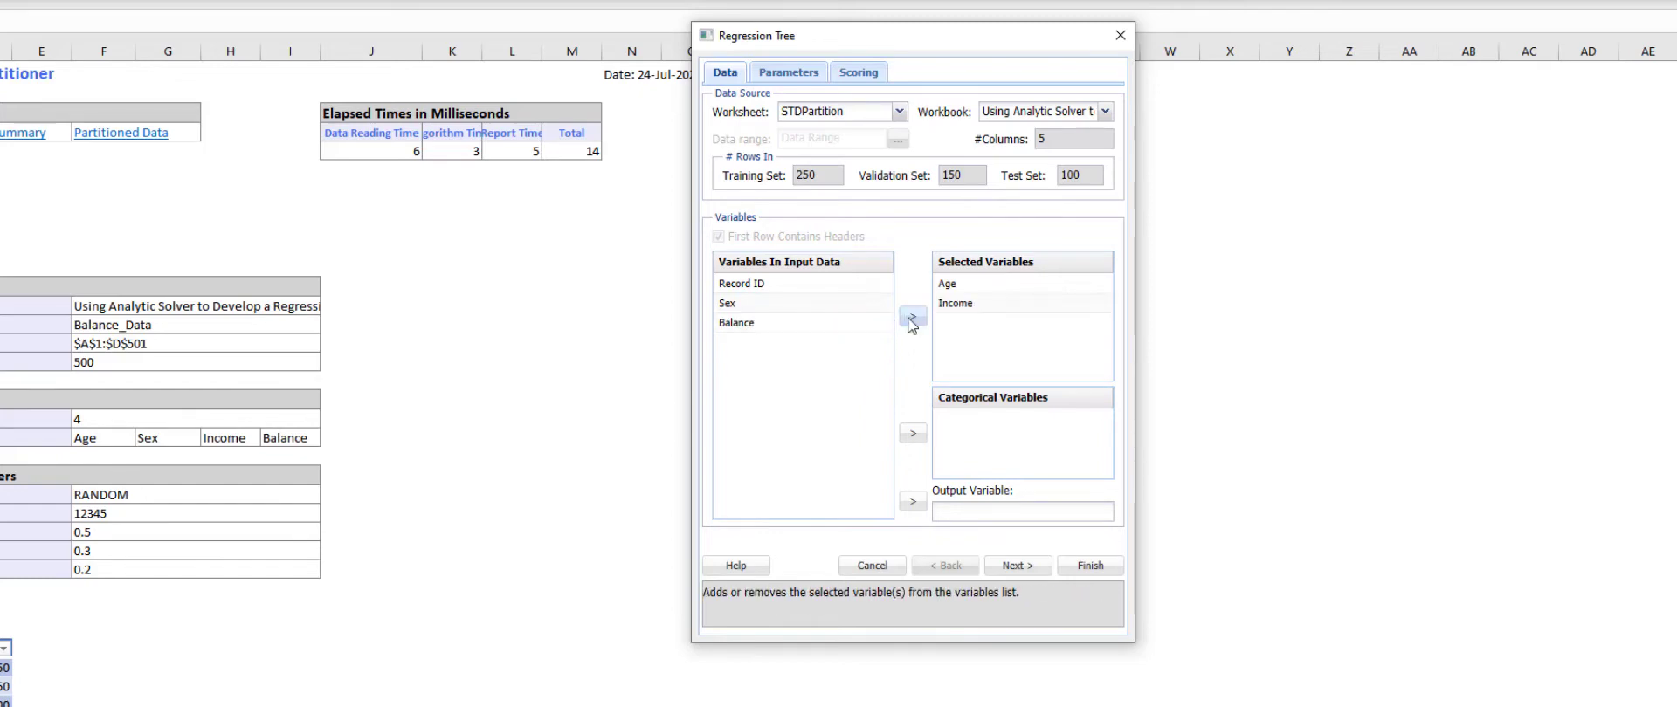
{"action": "left_click", "coordinate": [913, 437]}
{"action": "left_click", "coordinate": [736, 305]}
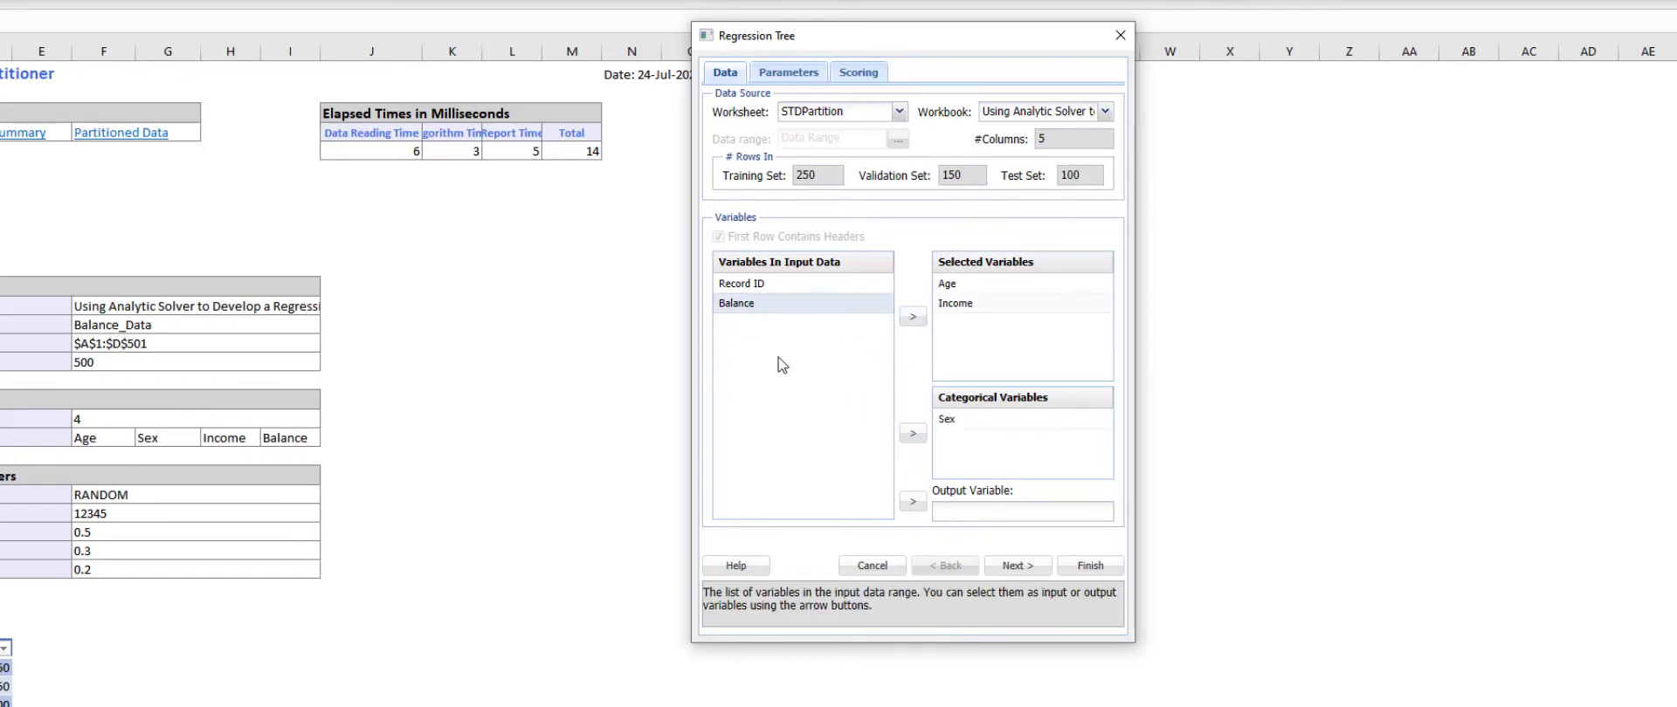
{"action": "left_click", "coordinate": [913, 502]}
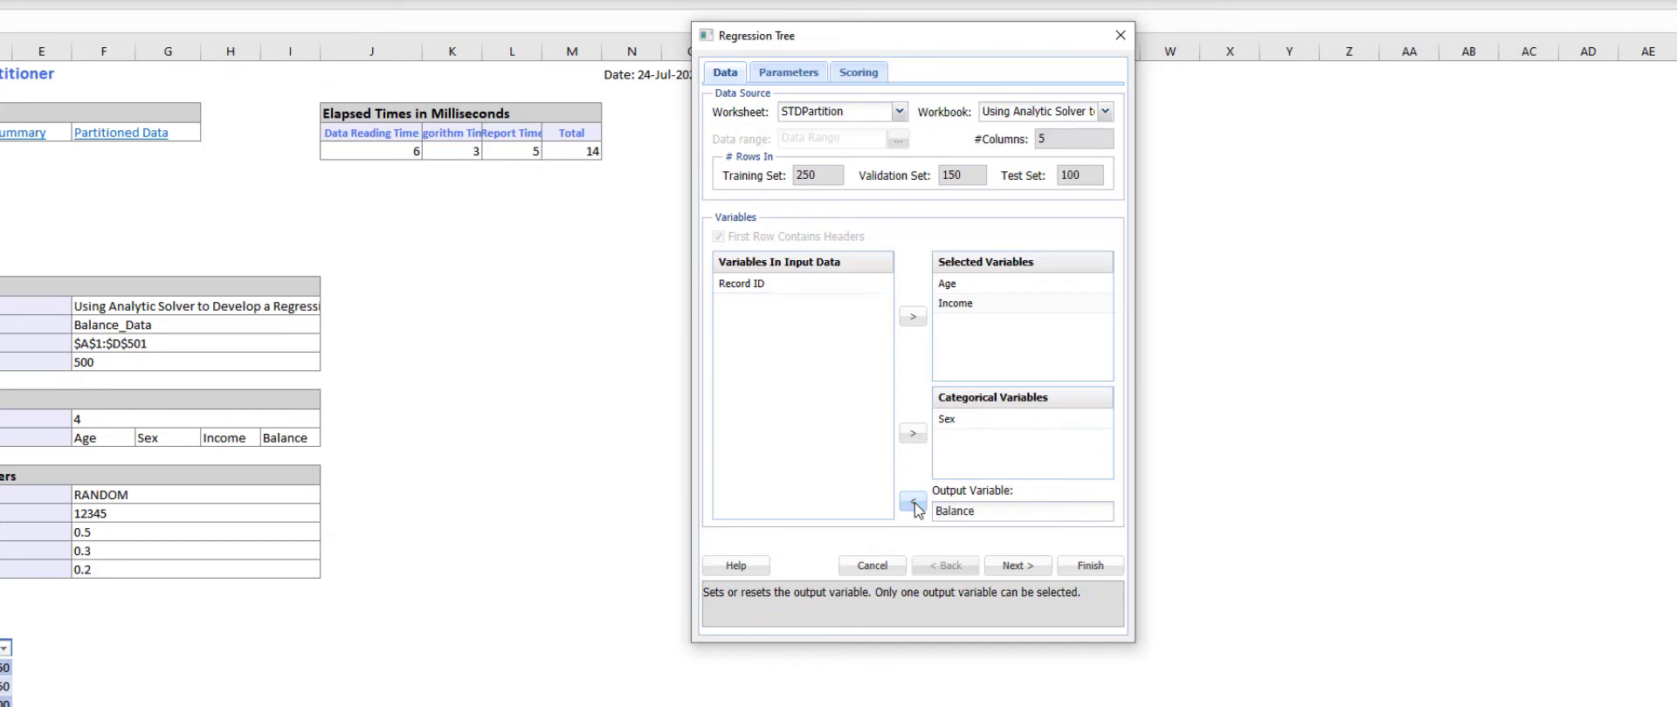
{"action": "left_click", "coordinate": [1015, 567]}
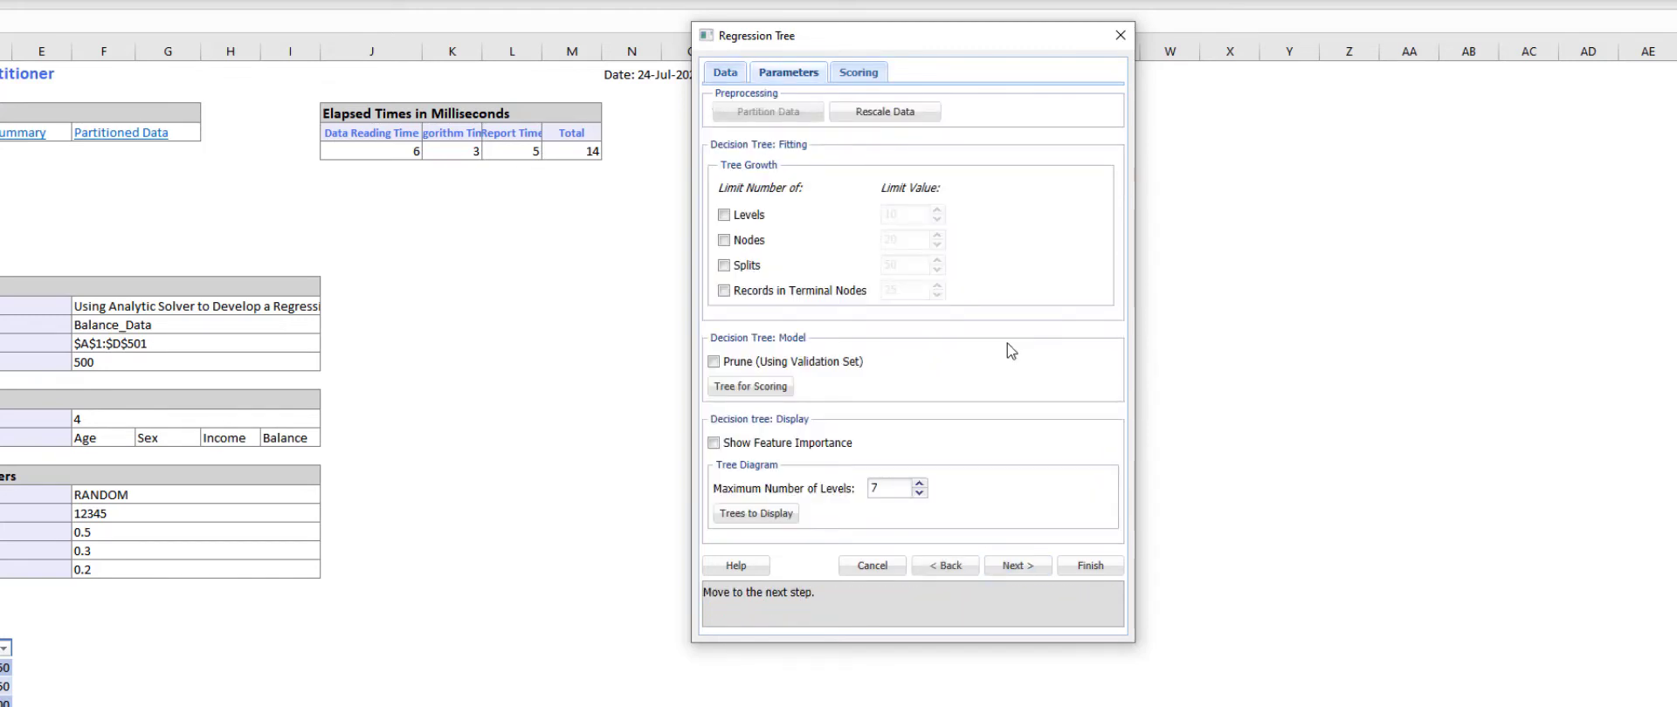
- Prune using the validation set and score with the Best Pruned tree
{"action": "left_click", "coordinate": [715, 362]}
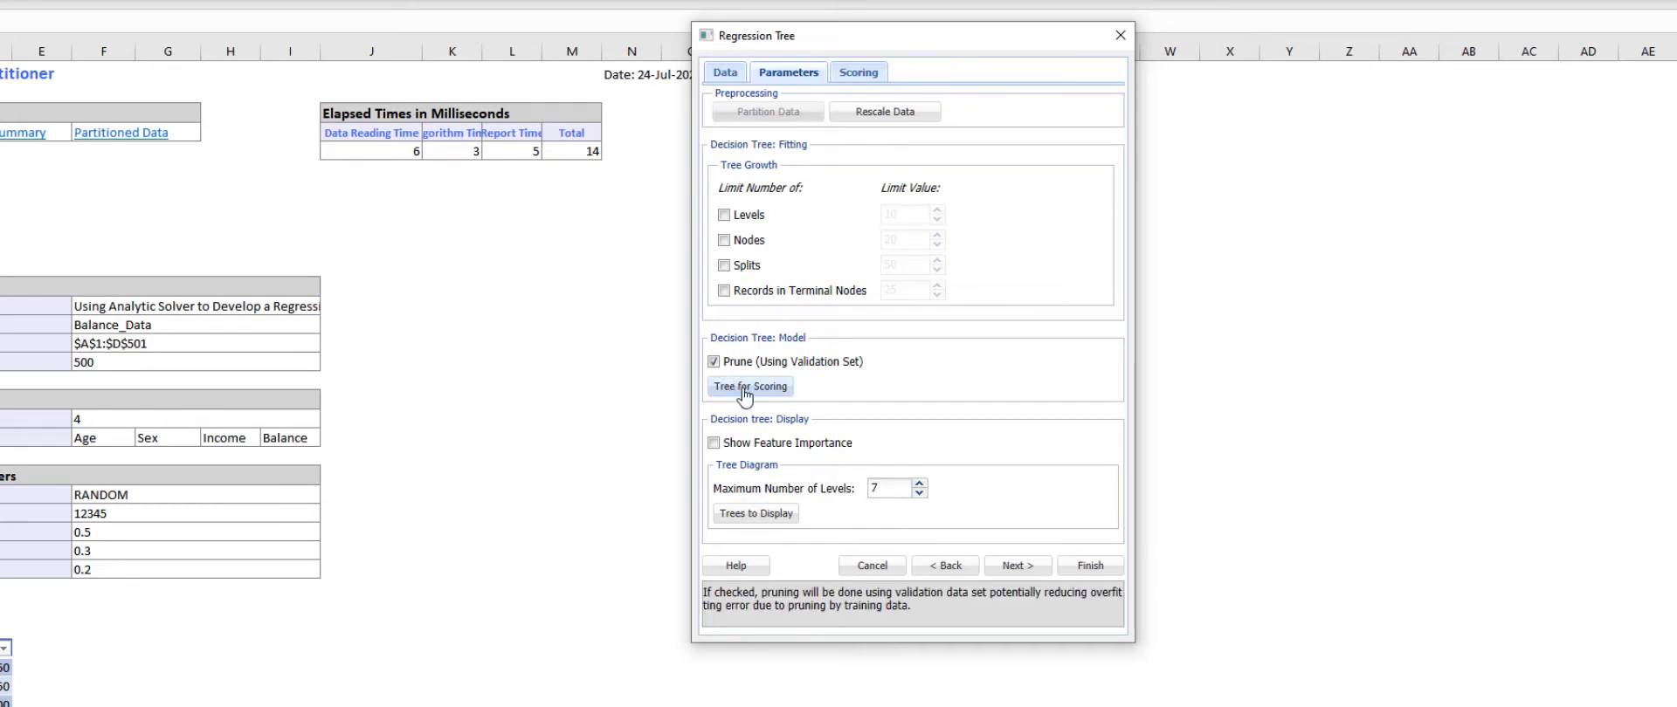
{"action": "left_click", "coordinate": [744, 391]}
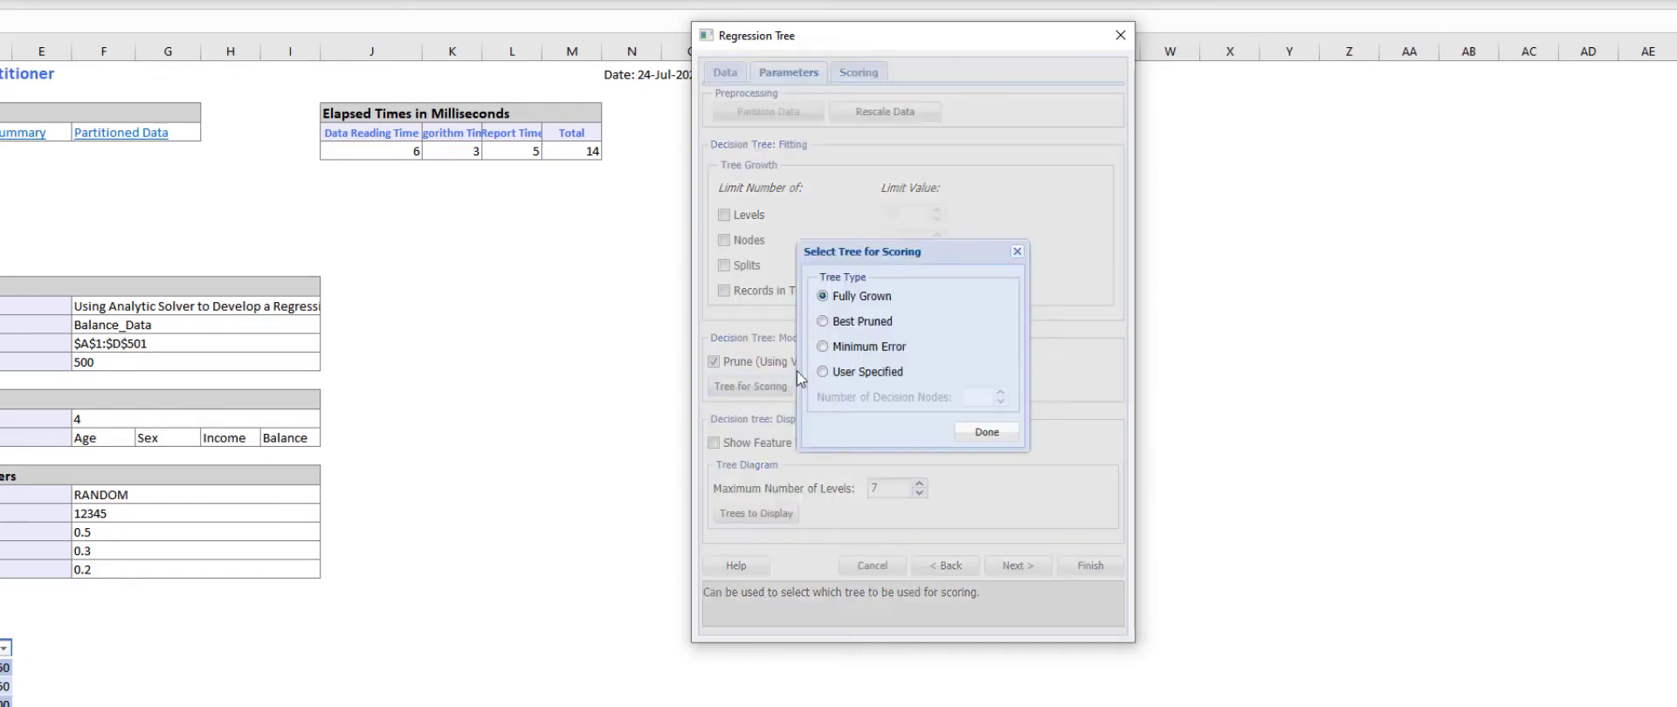
{"action": "left_click", "coordinate": [836, 323]}
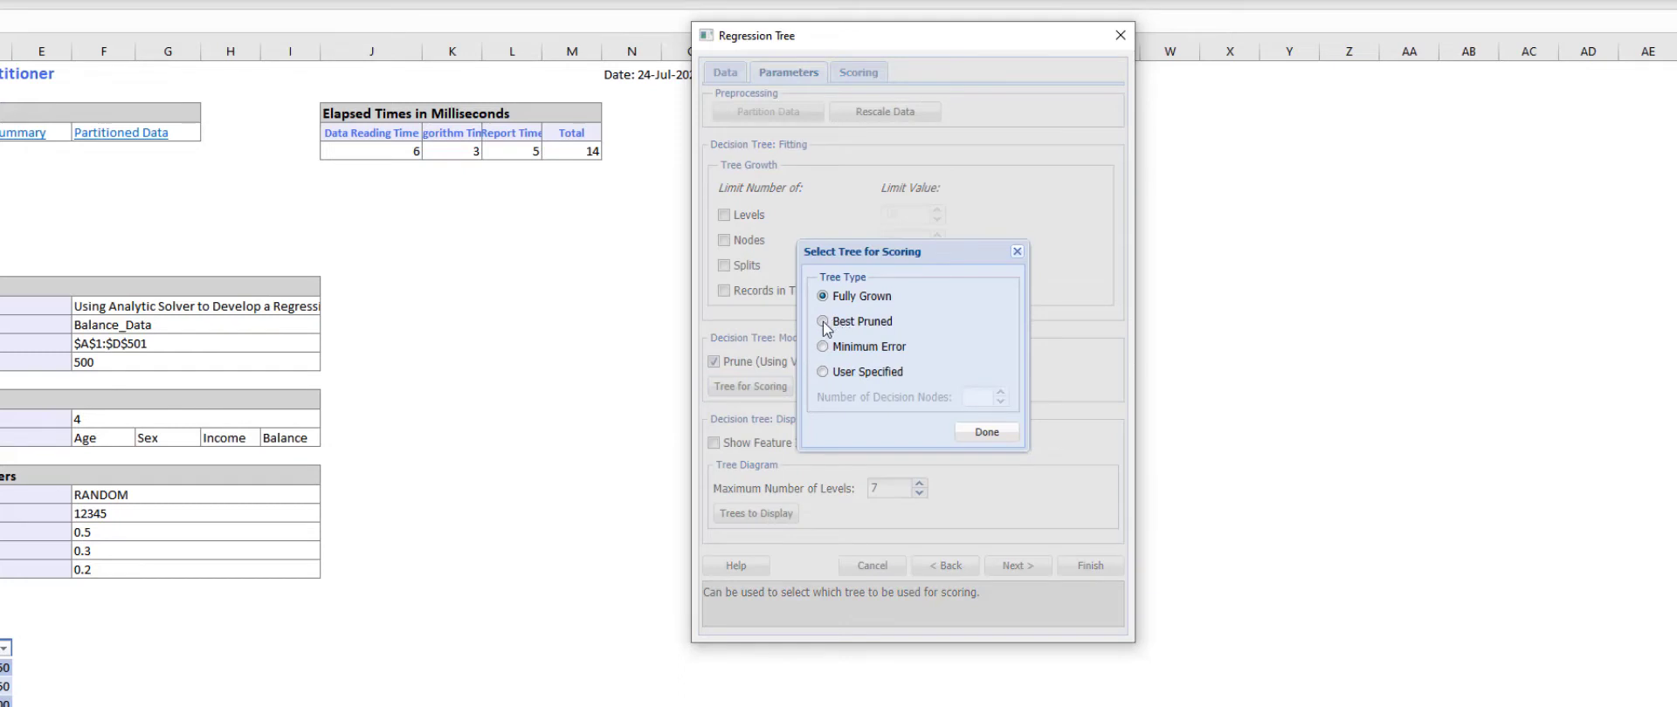
{"action": "left_click", "coordinate": [987, 433]}
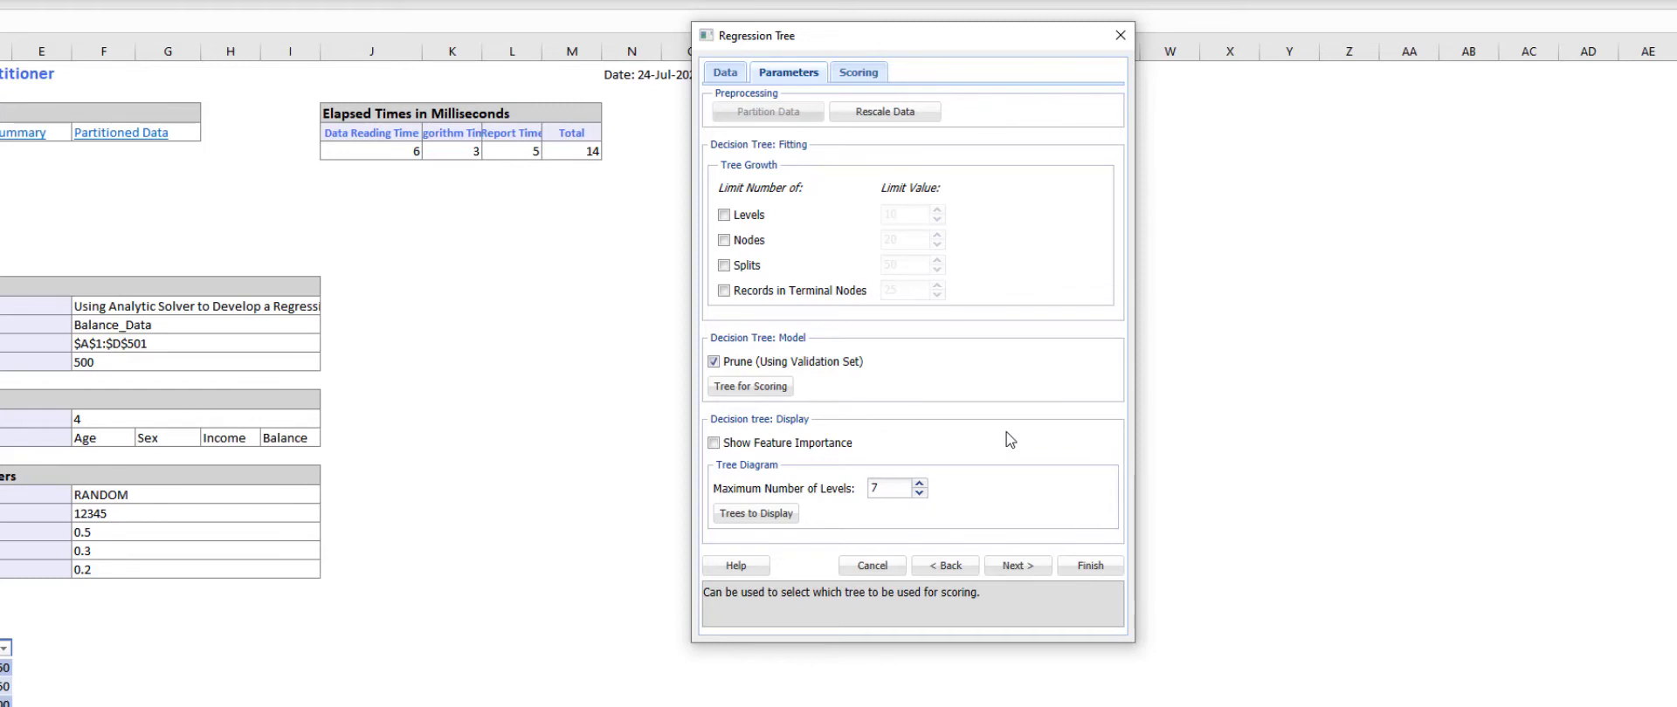
- Display the Fully Grown, Best Pruned and Minimum Error trees
{"action": "left_click", "coordinate": [770, 515]}
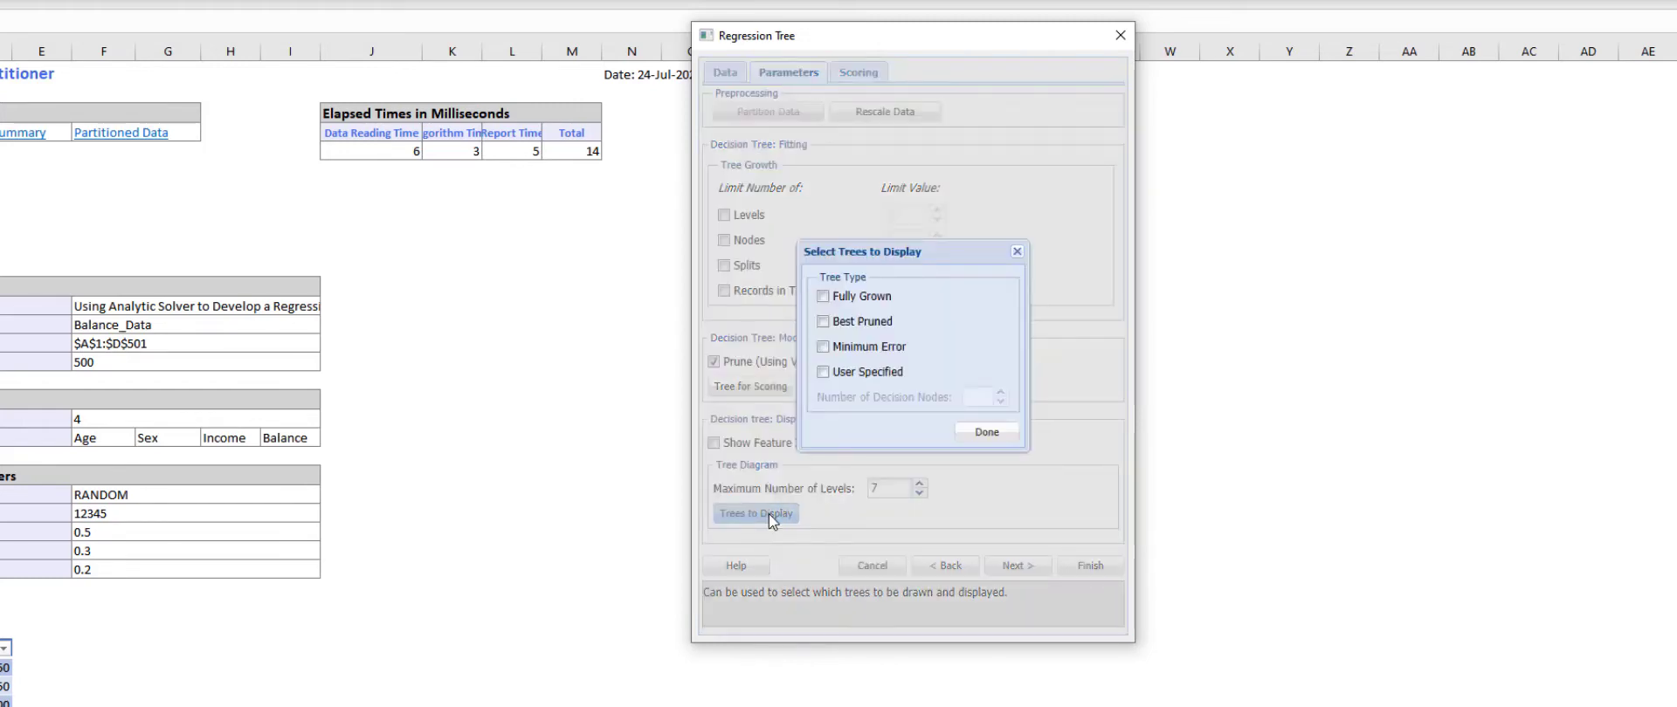
{"action": "left_click", "coordinate": [822, 297]}
{"action": "left_click", "coordinate": [823, 323]}
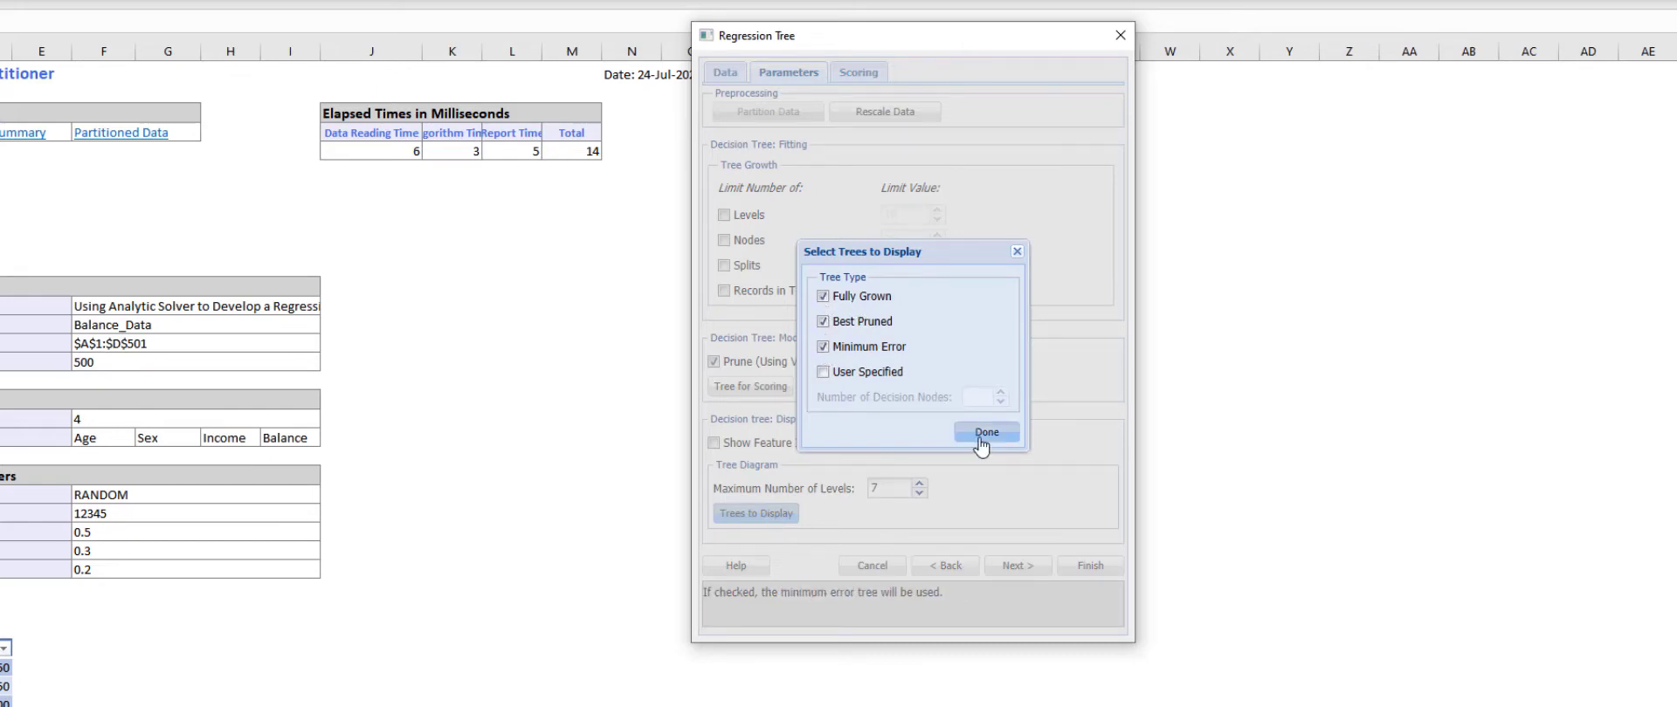
{"action": "left_click", "coordinate": [986, 433]}
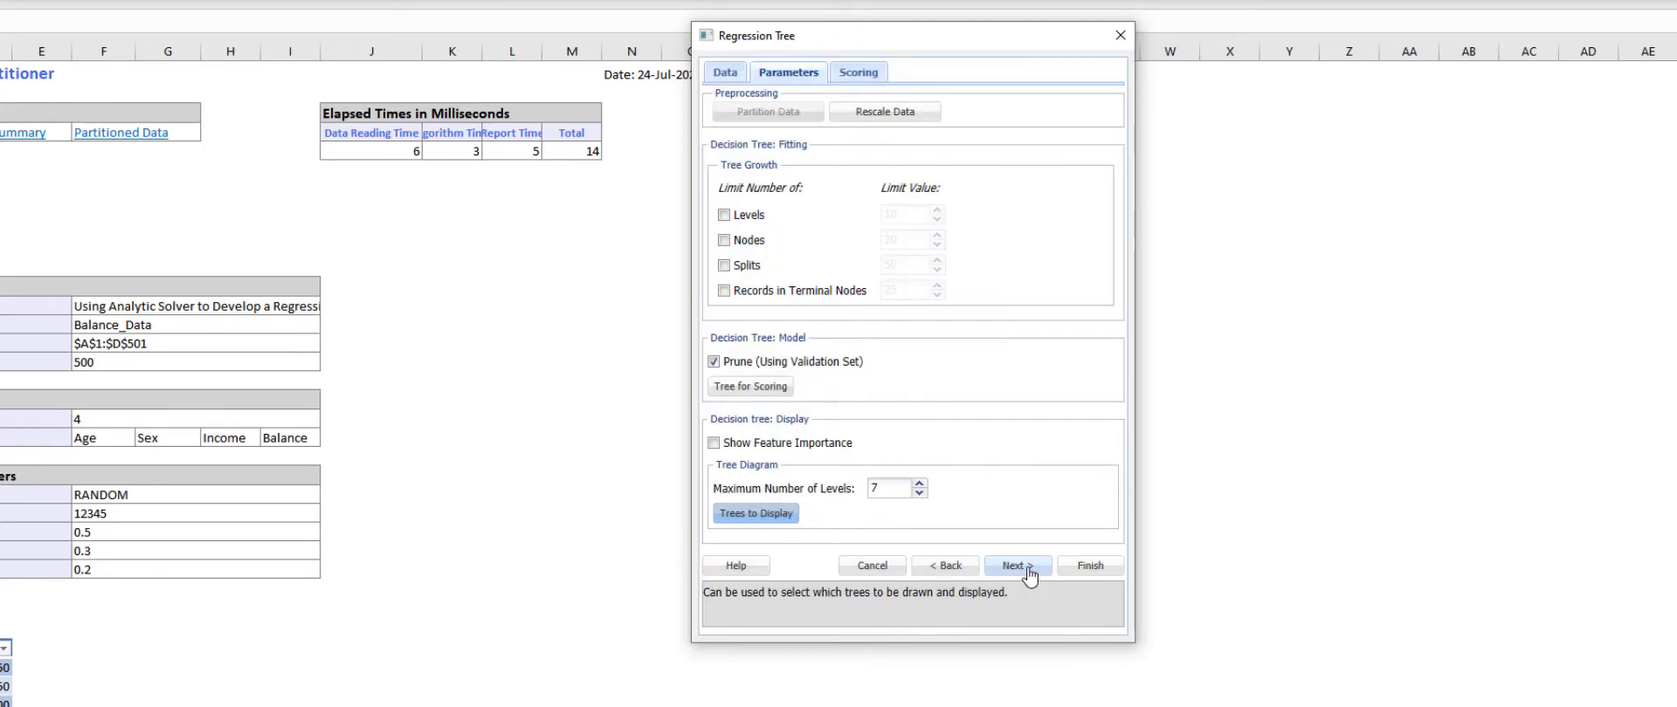
- Score new data from the Balance_Score worksheet
{"action": "left_click", "coordinate": [1018, 566]}
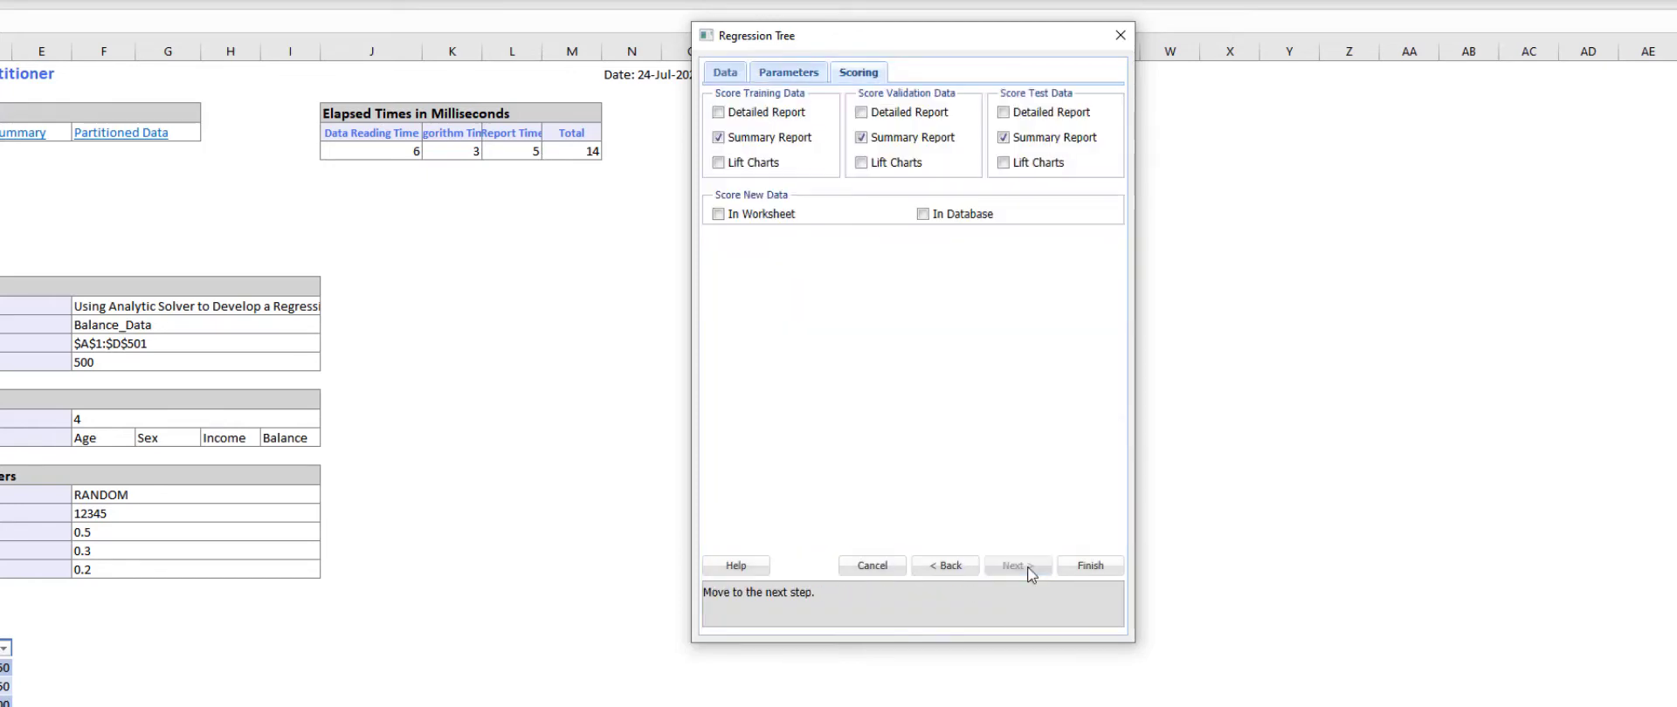
{"action": "left_click", "coordinate": [718, 214]}
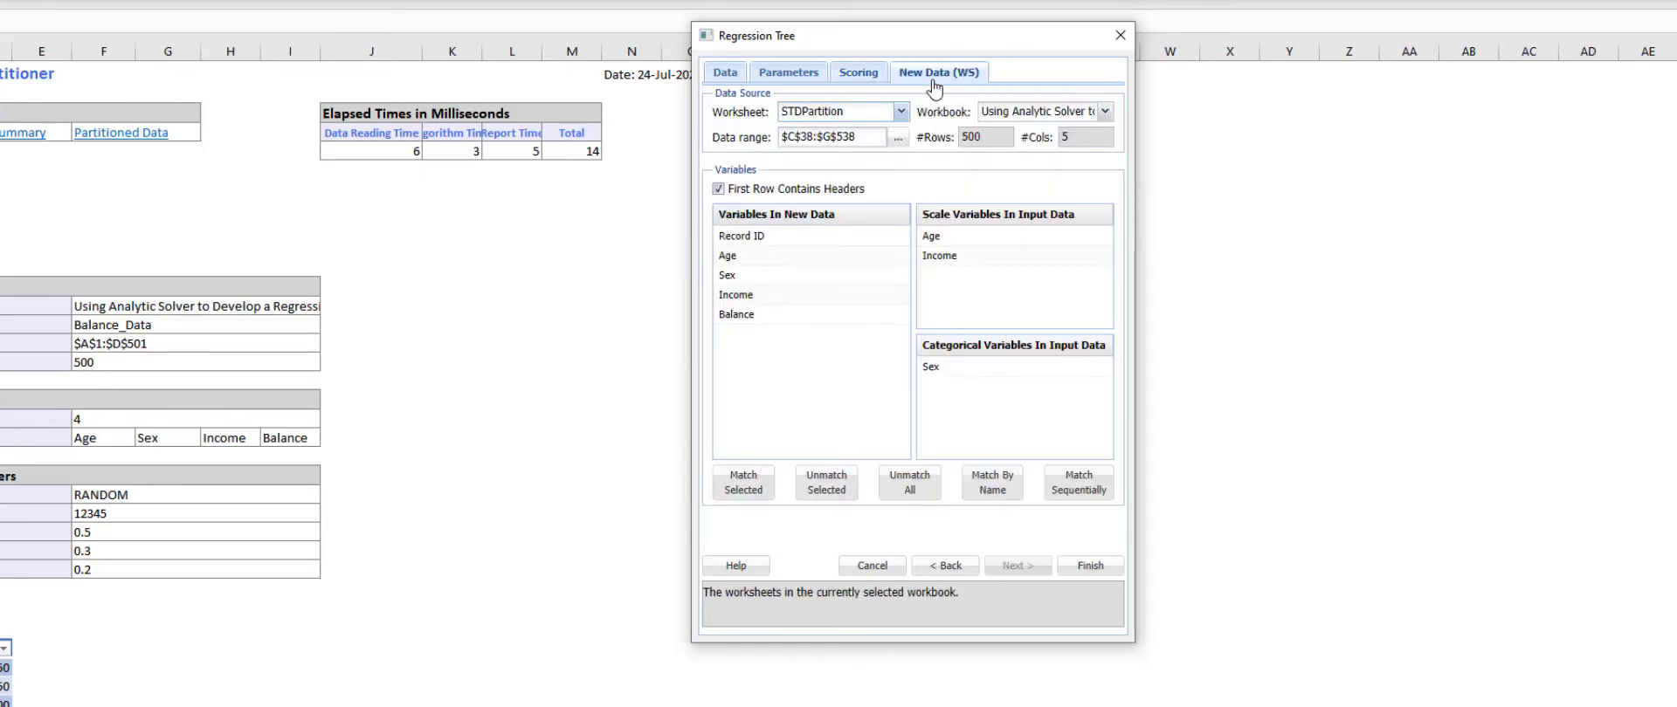
{"action": "left_click", "coordinate": [900, 111]}
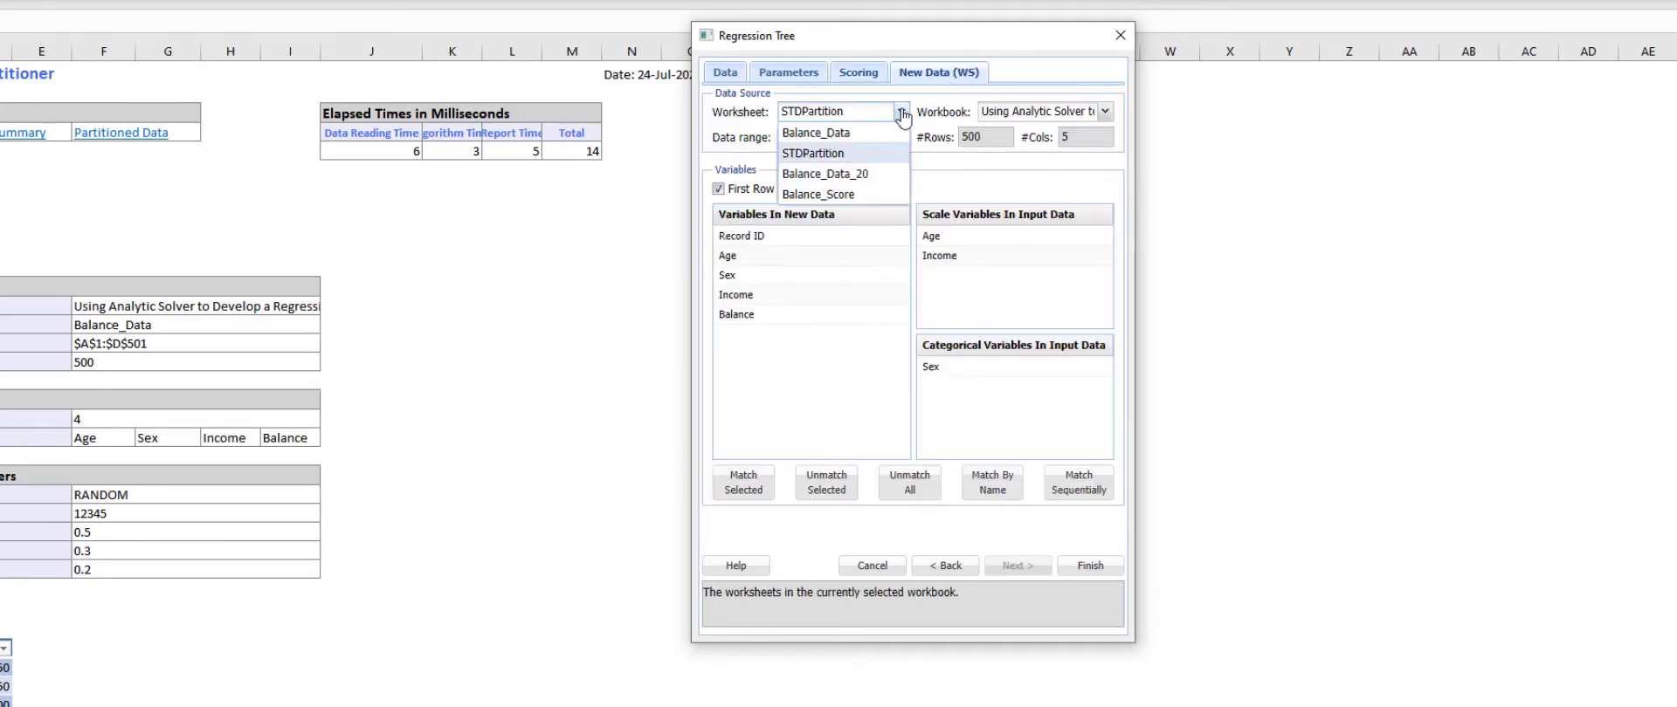
{"action": "left_click", "coordinate": [818, 194]}
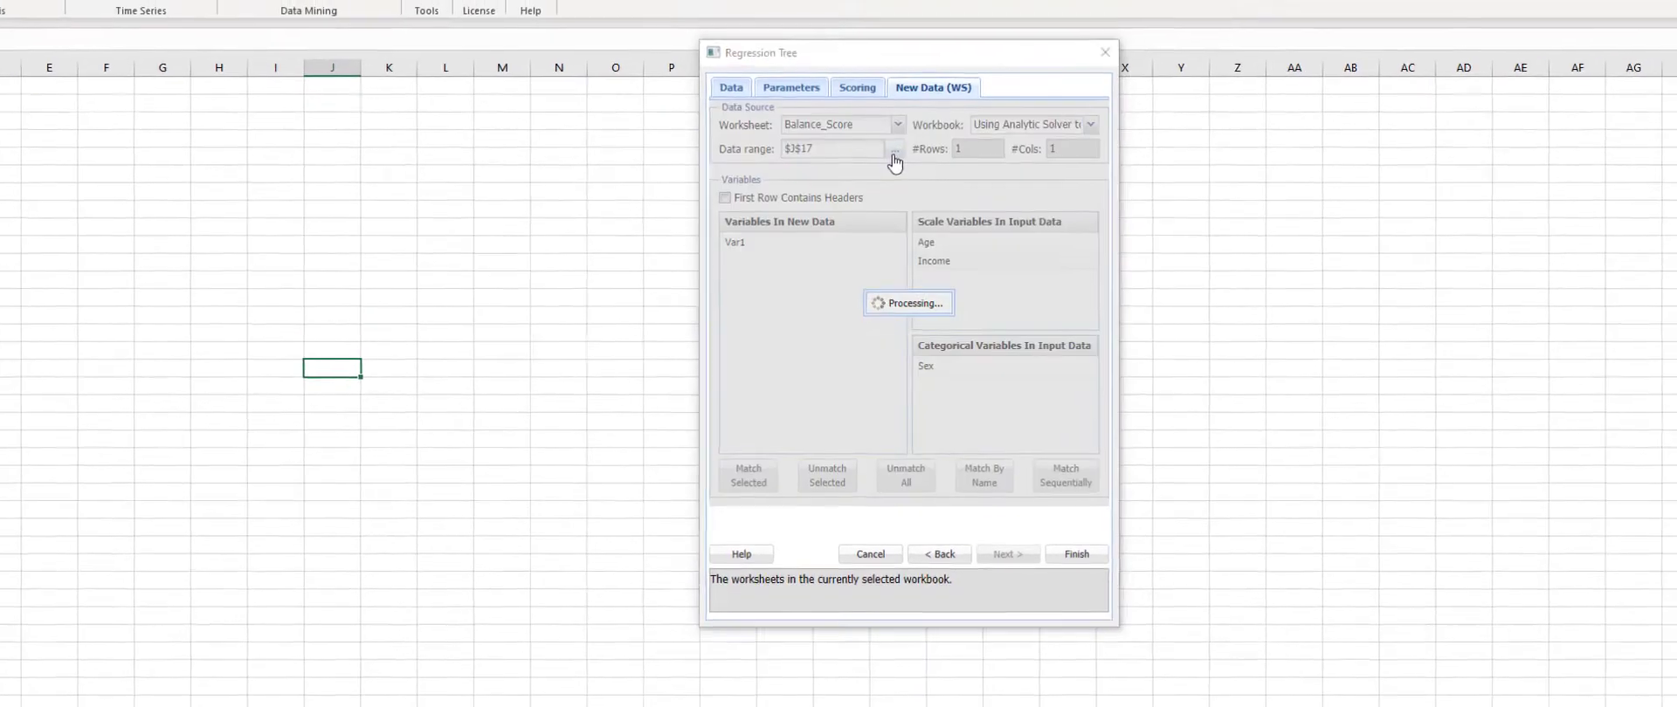
- Set the new data range to $A$1:$C$21, match variables by name, and run the tree
{"action": "left_click", "coordinate": [894, 150]}
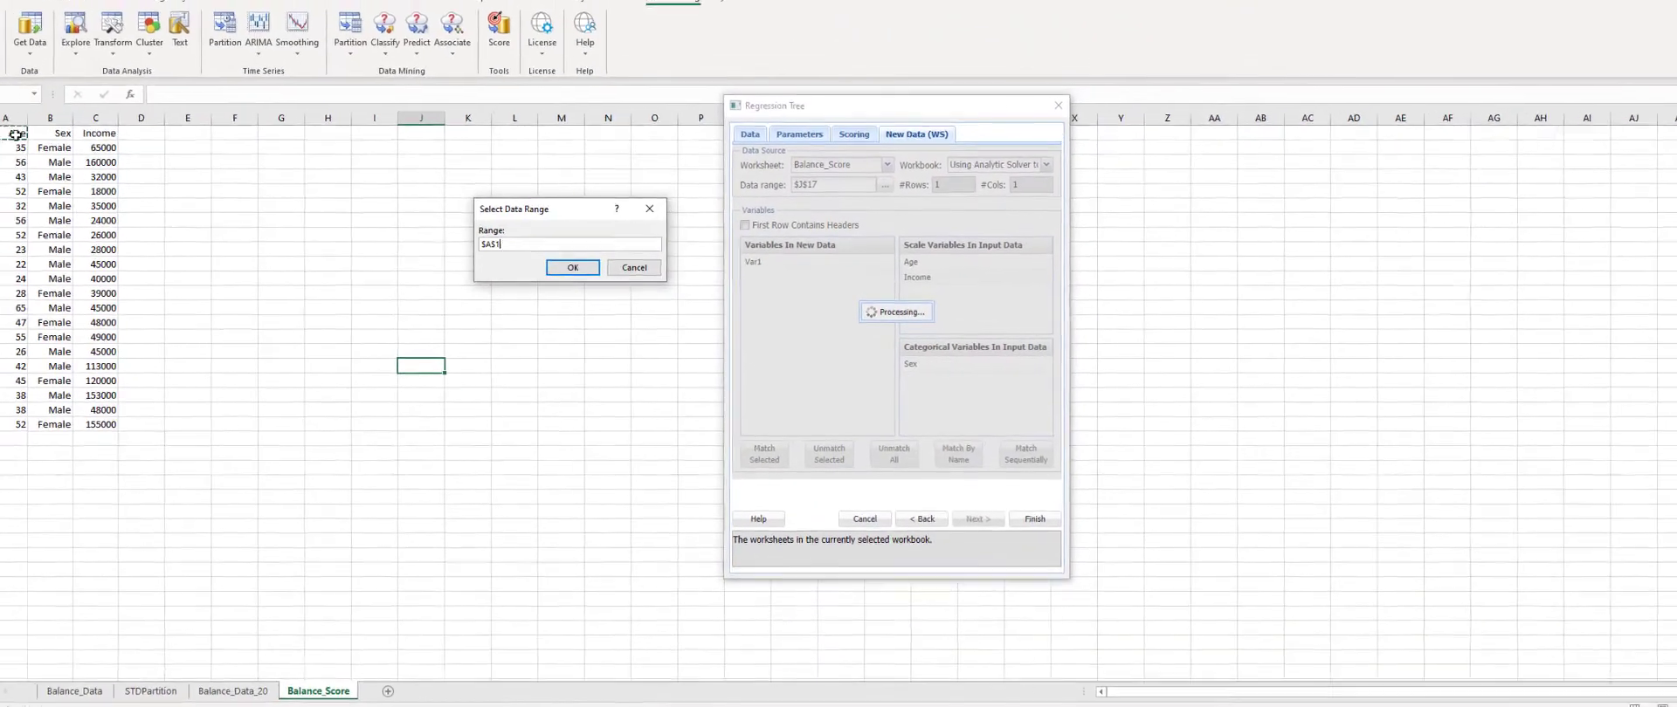
{"action": "left_click_drag", "start_coordinate": [32, 139], "coordinate": [131, 427]}
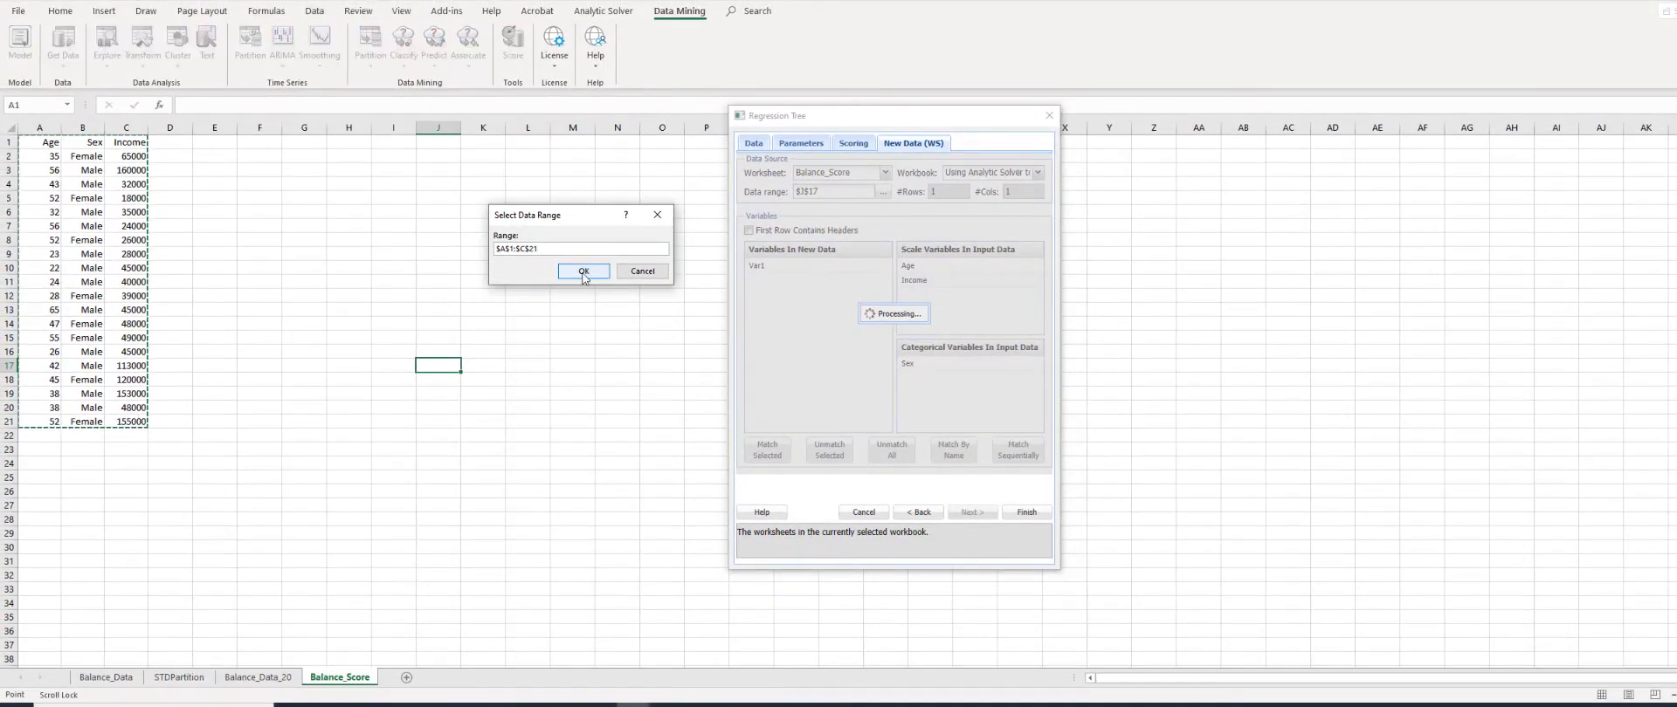
{"action": "left_click", "coordinate": [584, 271]}
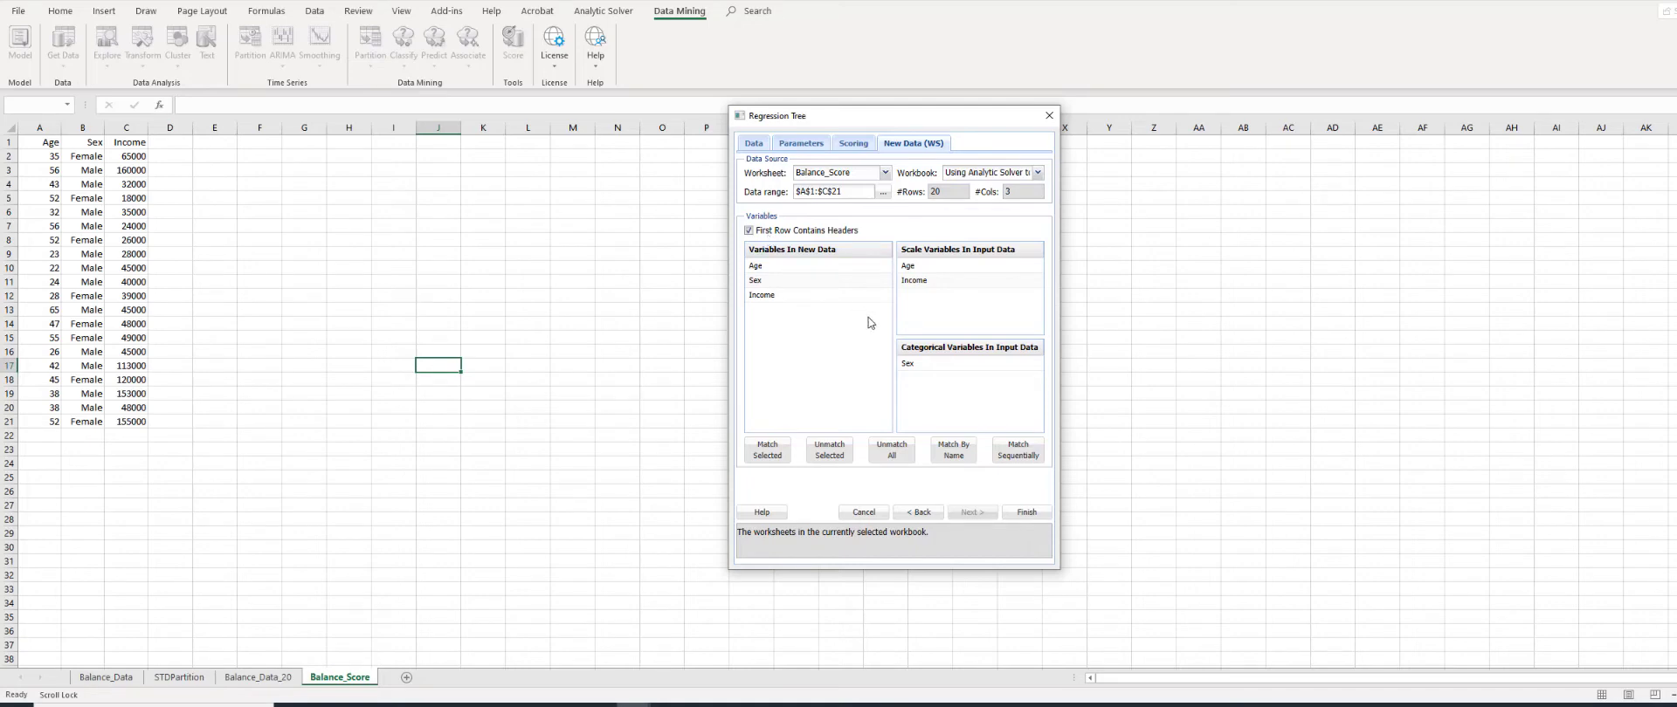
{"action": "left_click", "coordinate": [954, 450]}
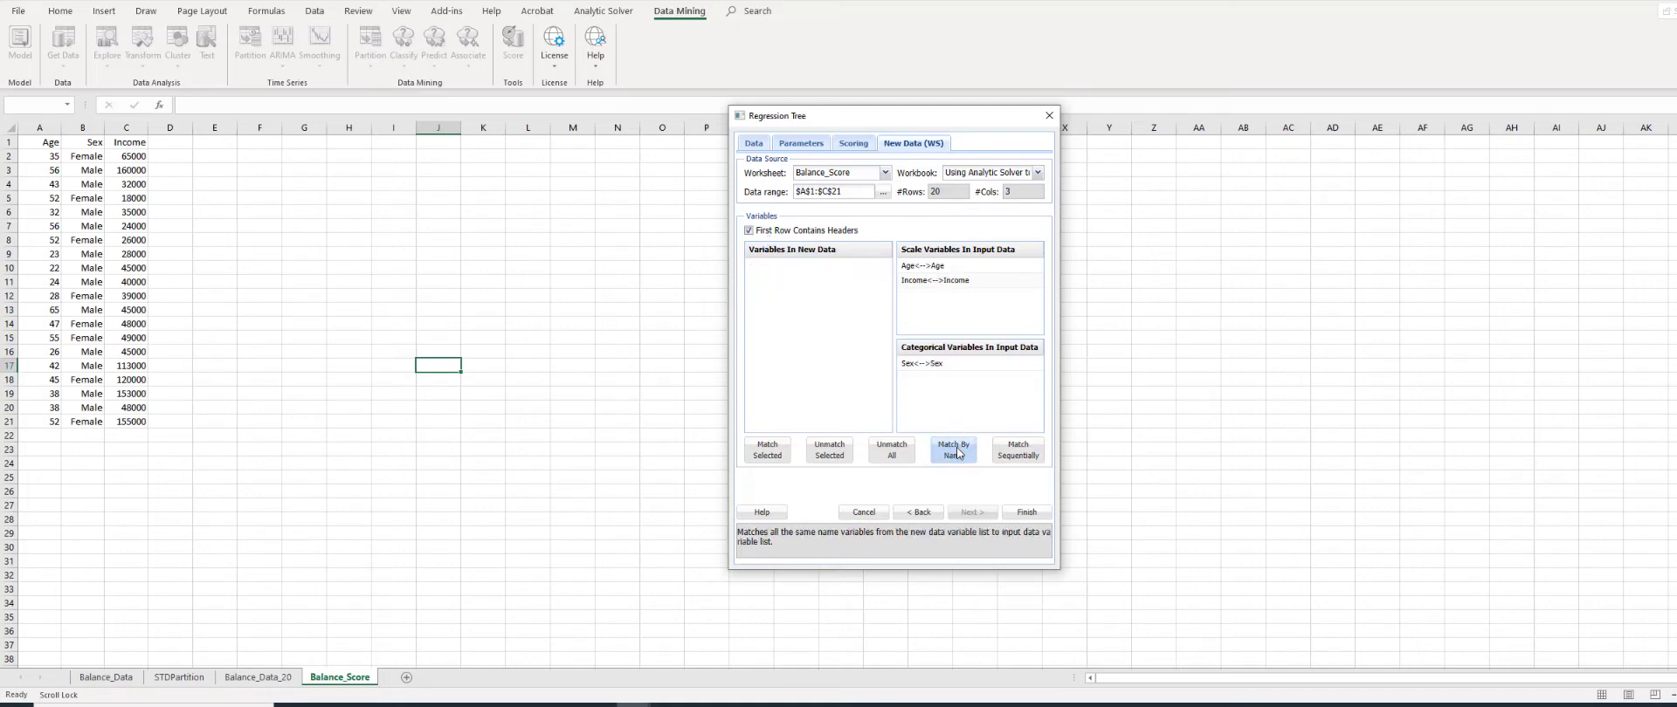
{"action": "left_click", "coordinate": [1028, 515]}
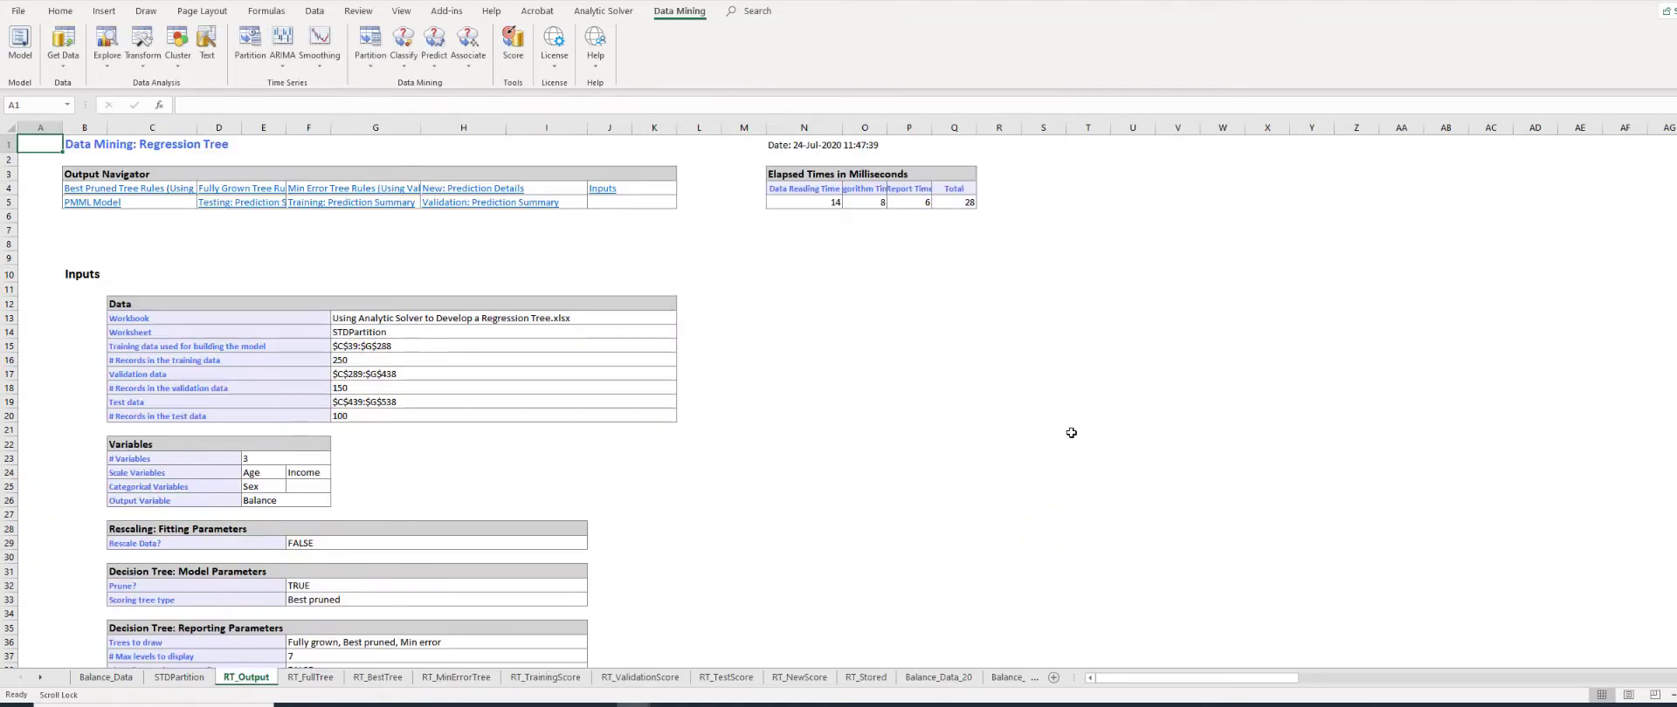
- Scroll RT_Output down to the Training Log showing MSE by number of decision nodes
{"action": "scroll", "coordinate": [853, 419], "scroll_direction": "down", "scroll_amount": 2}
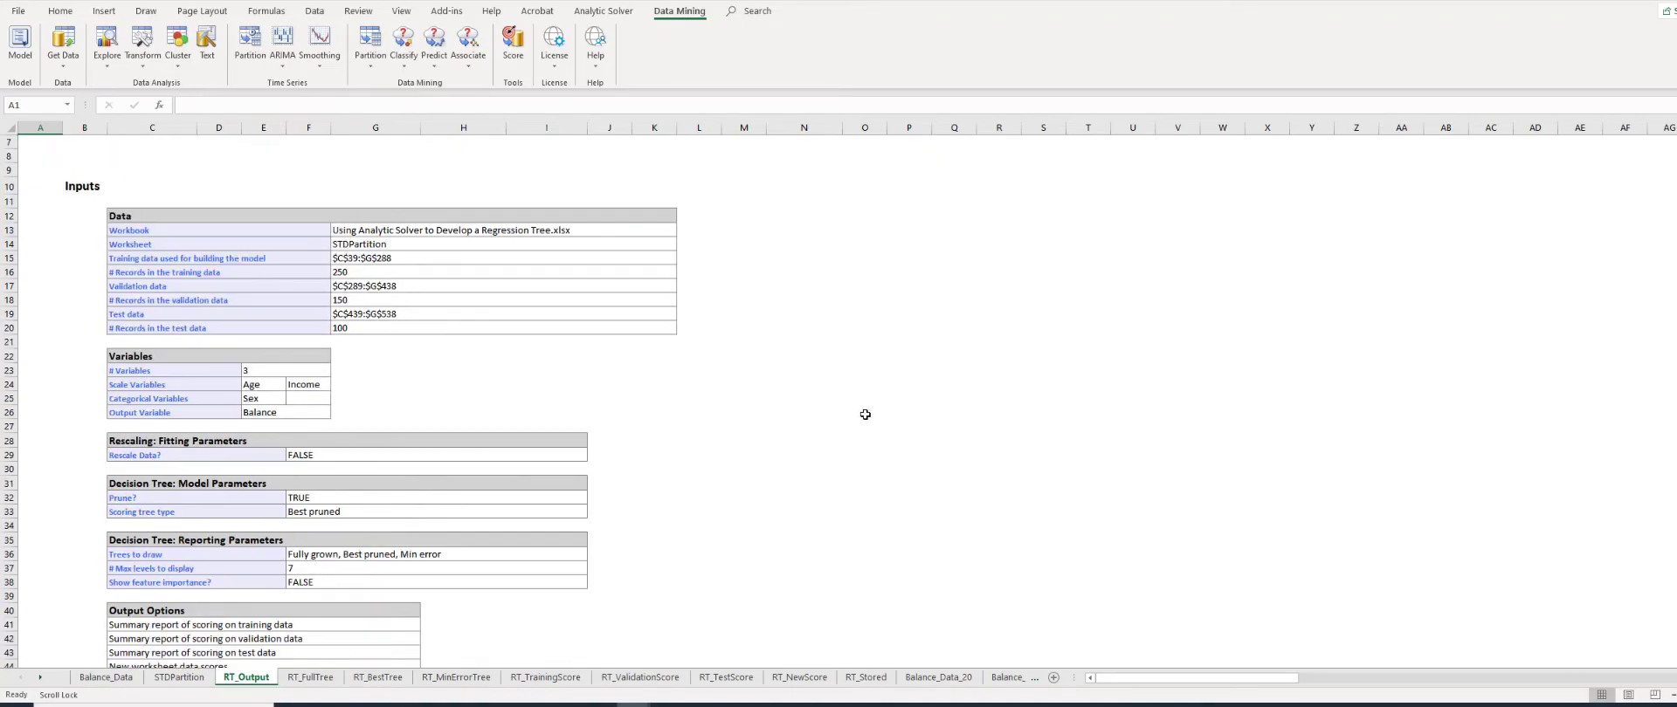
{"action": "scroll", "coordinate": [853, 420], "scroll_direction": "down", "scroll_amount": 12}
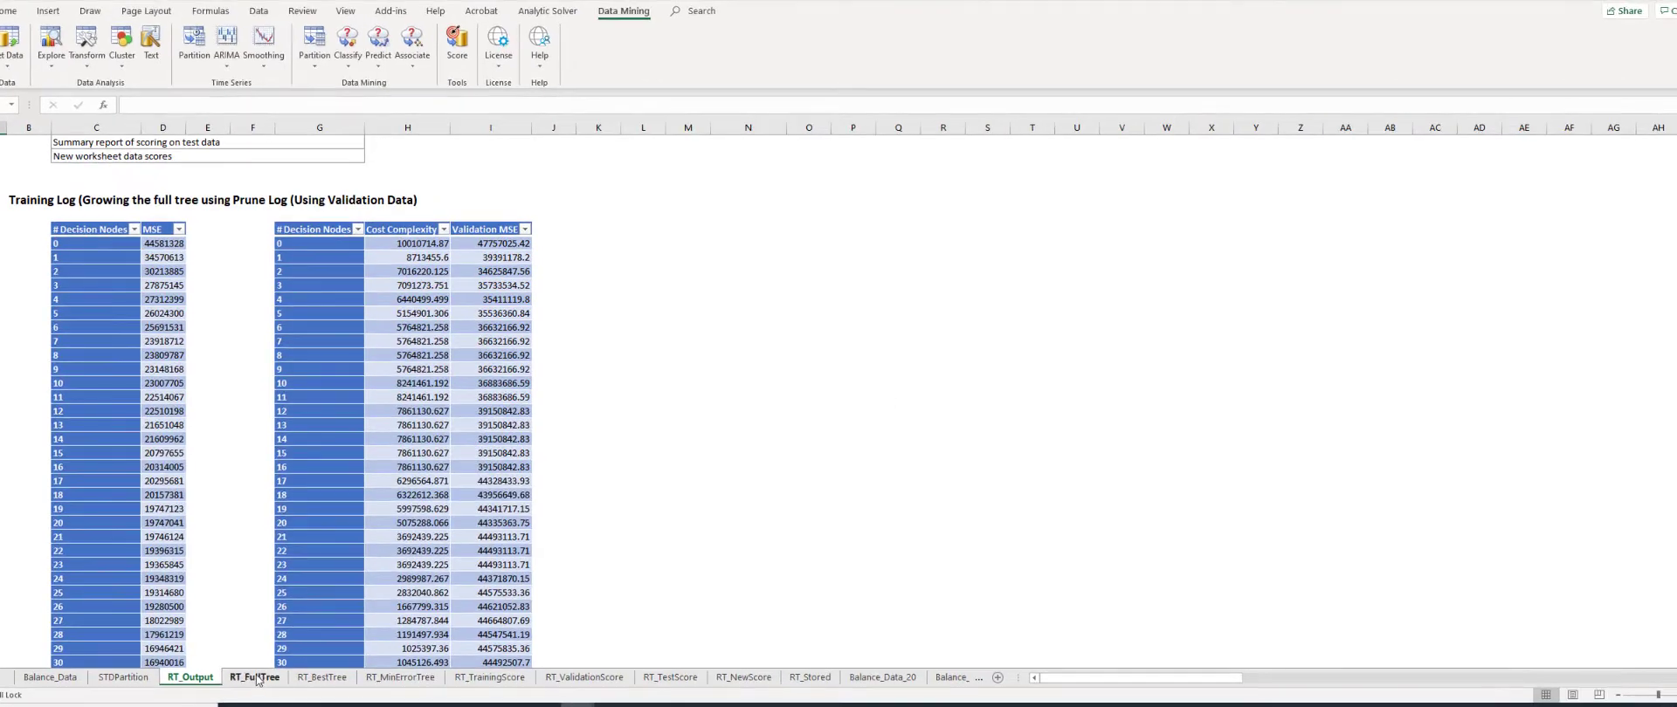
- View the RT_FullTree, RT_BestTree and RT_MinErrorTree sheets, ending on the five-node min-error diagram
{"action": "left_click", "coordinate": [251, 678]}
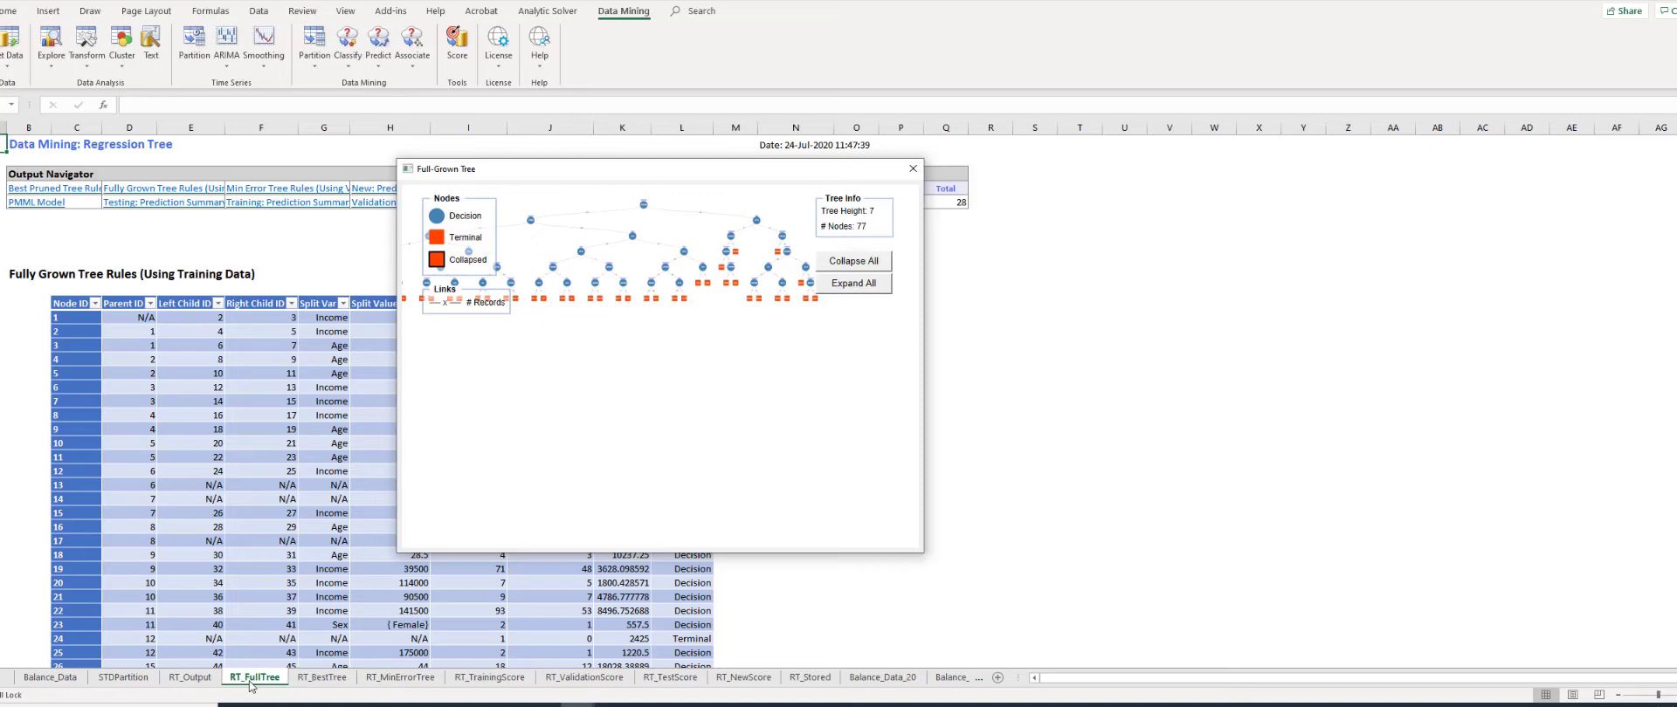
{"action": "left_click", "coordinate": [345, 680]}
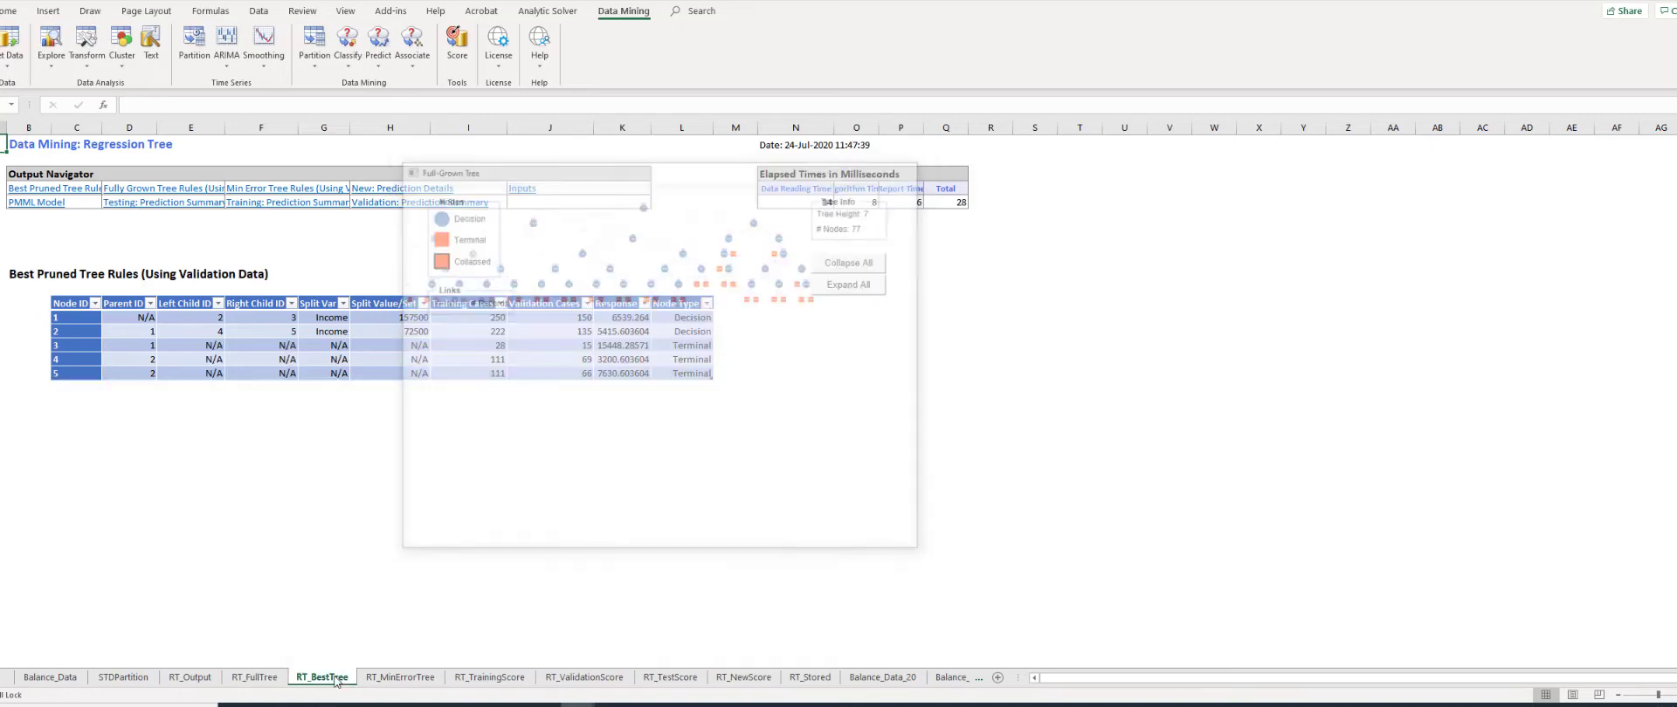
{"action": "left_click", "coordinate": [377, 680]}
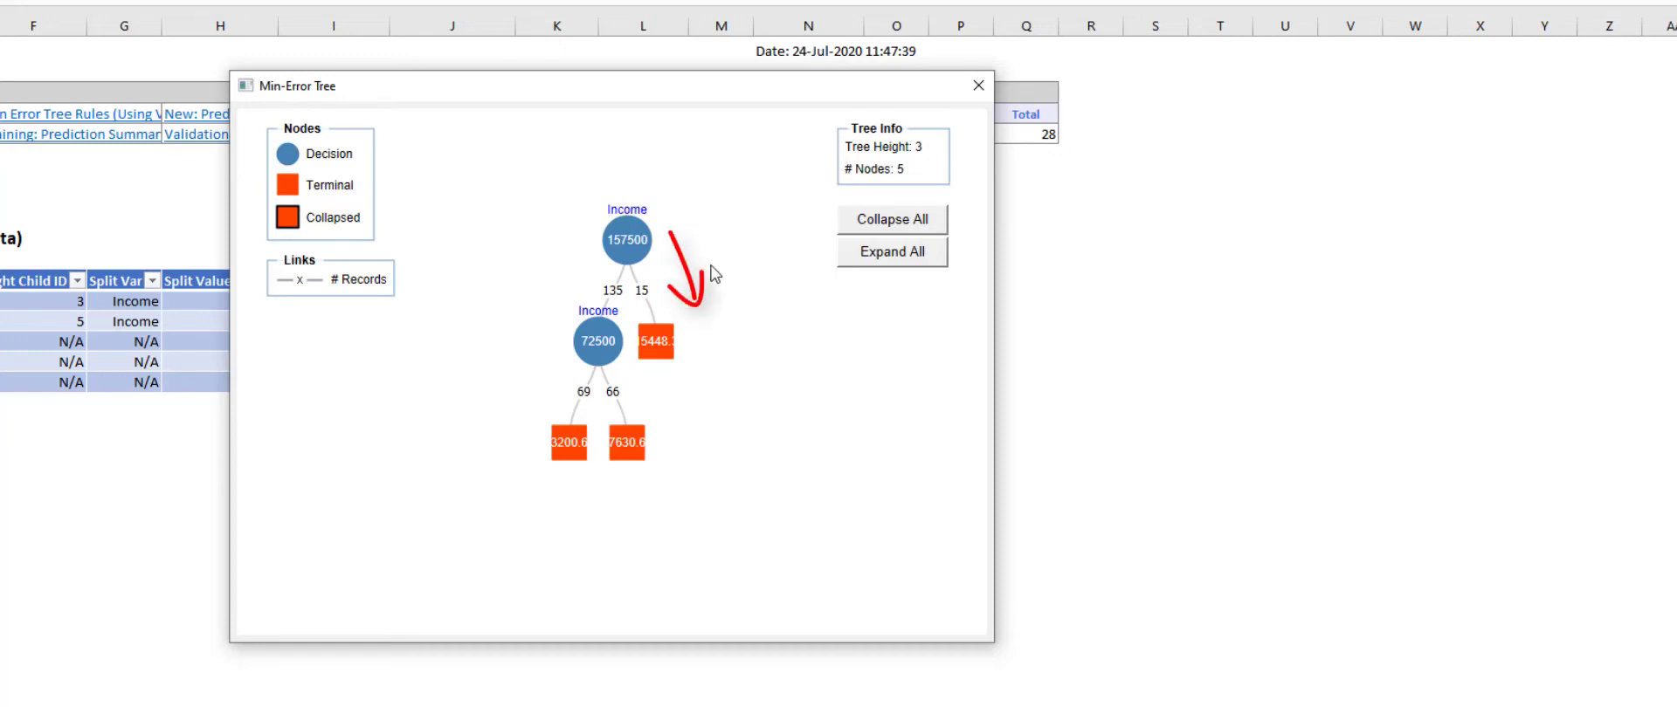
{"action": "mouse_move", "coordinate": [661, 351]}
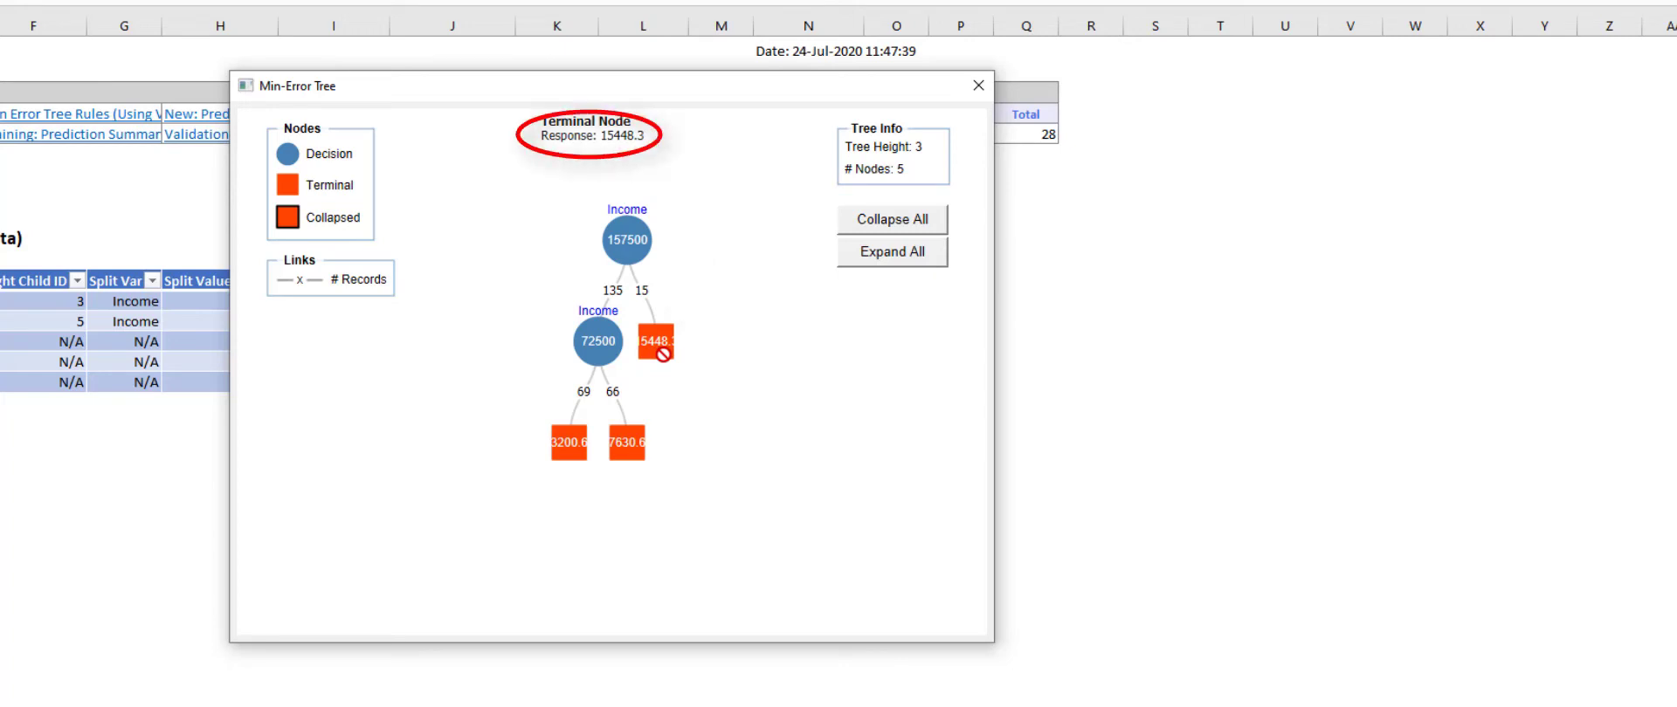
{"action": "mouse_move", "coordinate": [602, 342]}
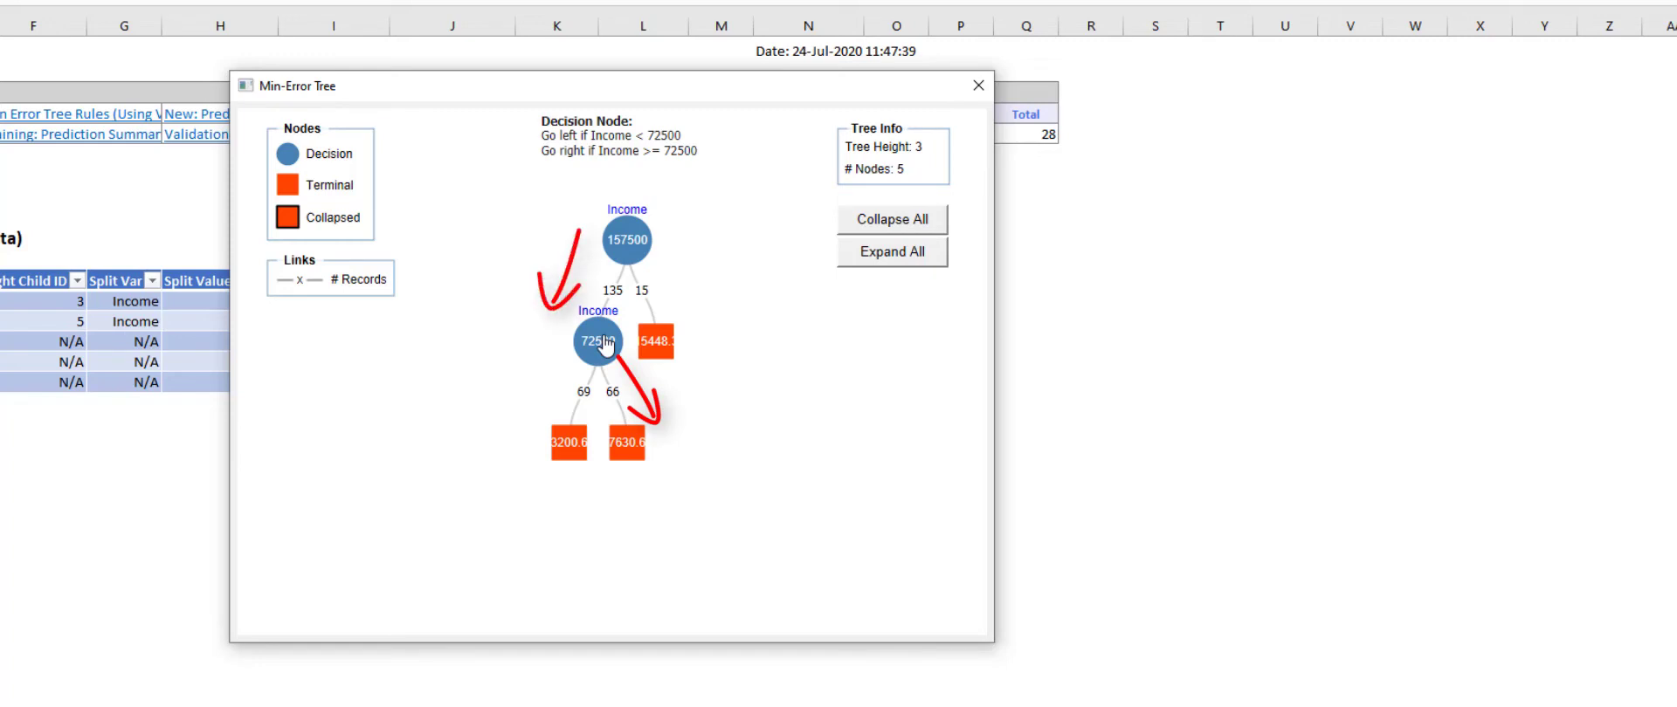
{"action": "mouse_move", "coordinate": [631, 445]}
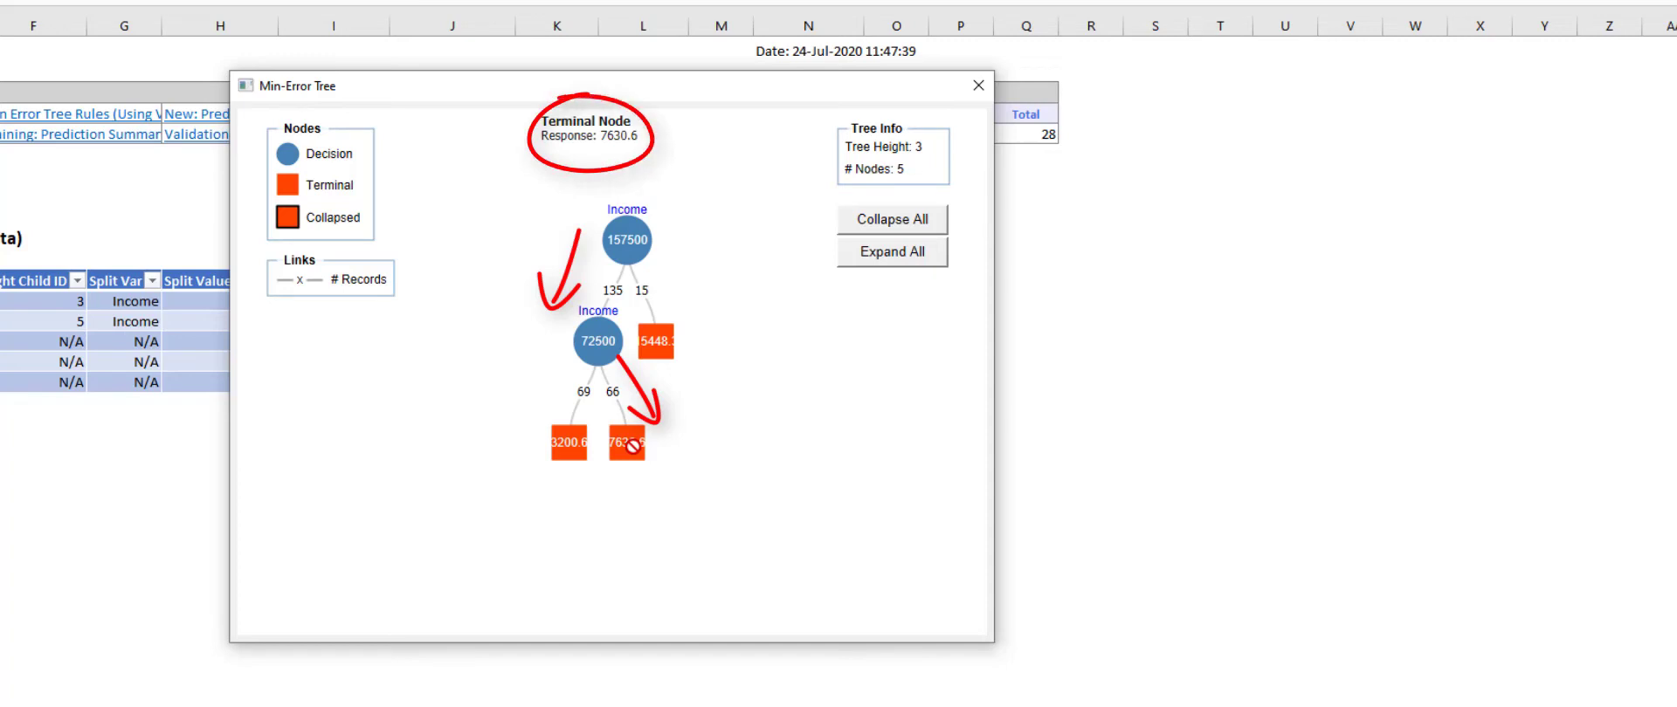
{"action": "mouse_move", "coordinate": [563, 445]}
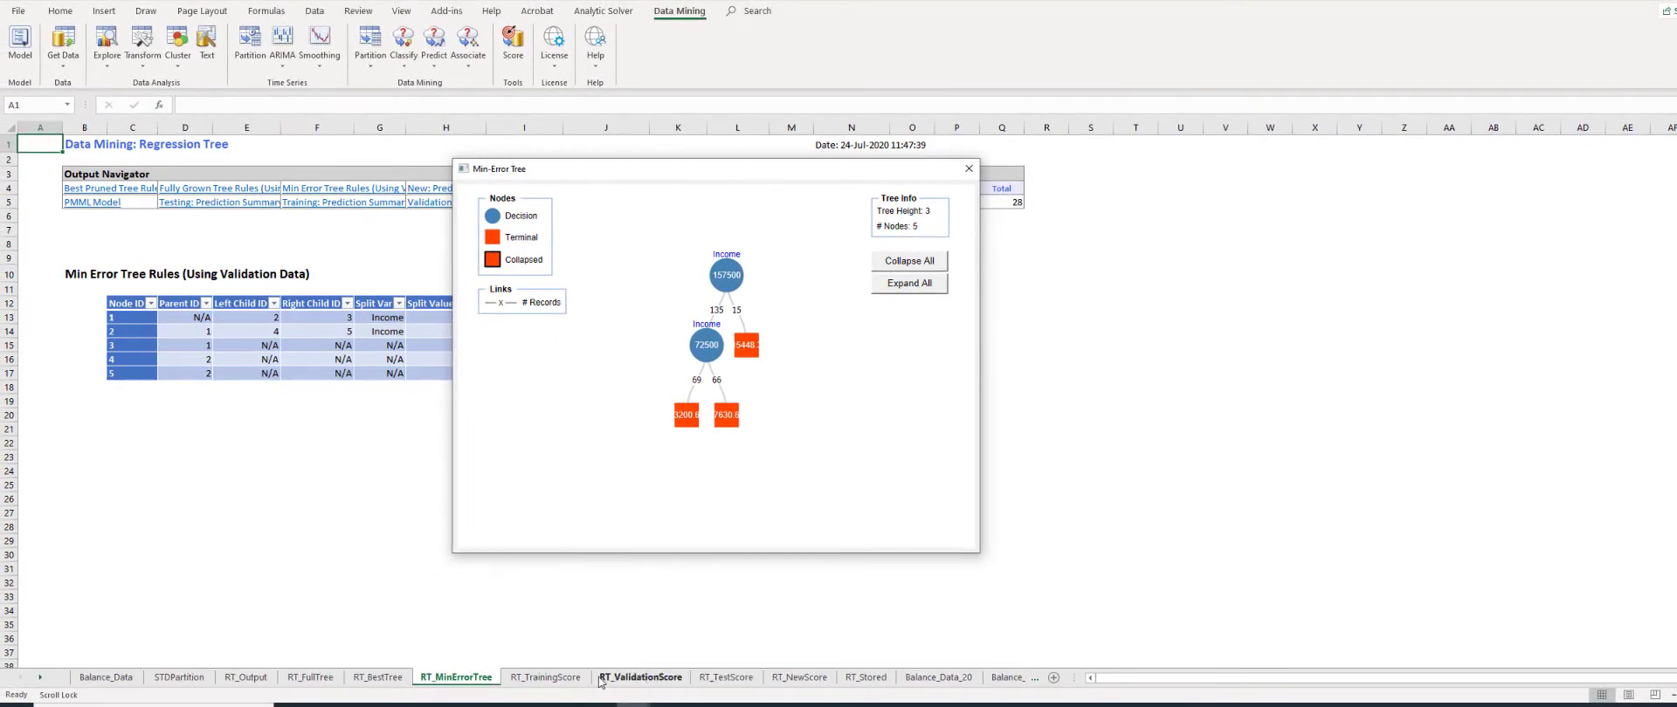
- Show RT_TestScore with test RMSE 6151.065, MAD 4326.826 and R2 0.269545
{"action": "left_click", "coordinate": [725, 678]}
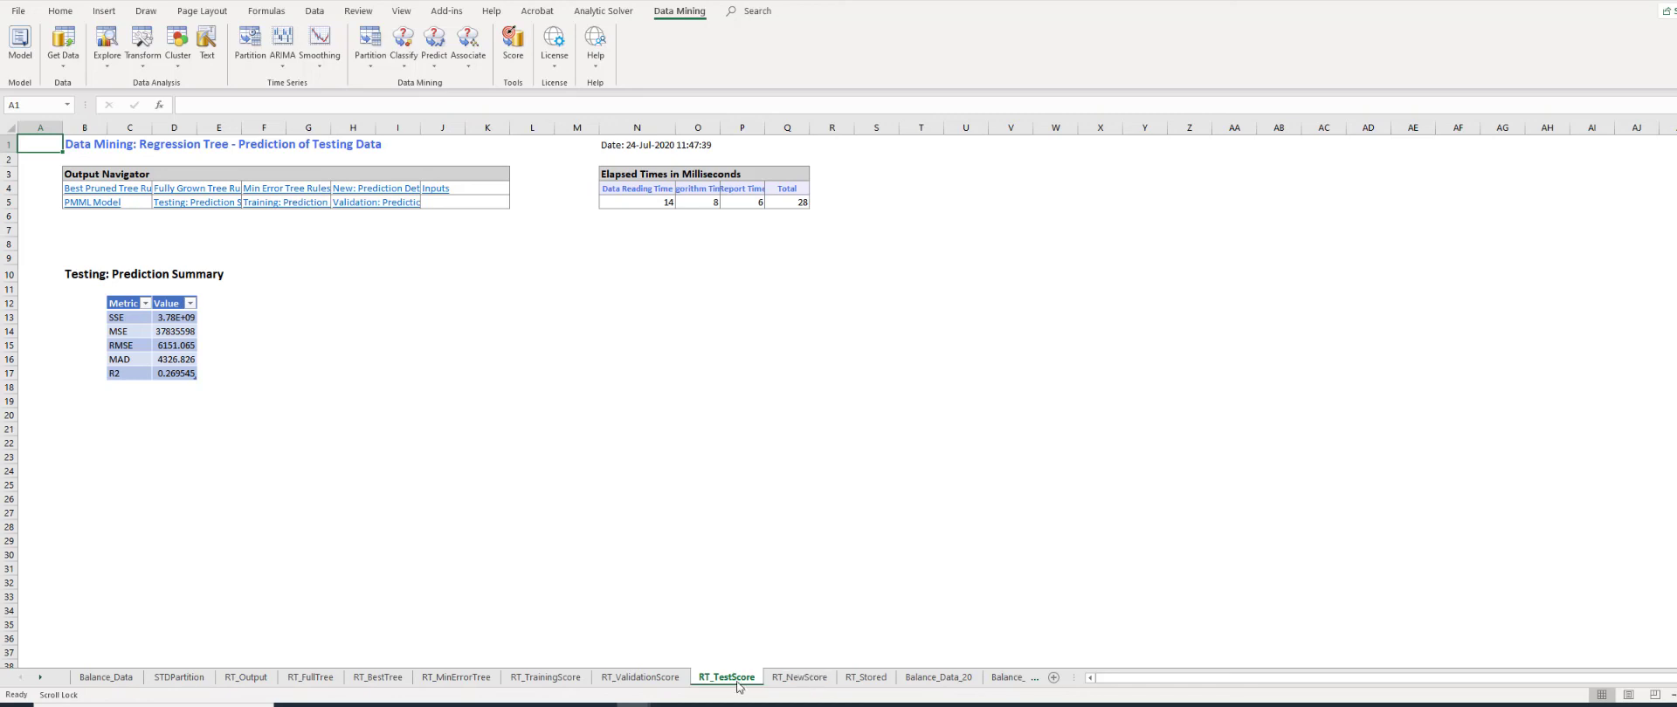
- Copy the RT_NewScore Record IDs and predicted balances into D1 of Balance_Score
{"action": "left_click", "coordinate": [800, 682]}
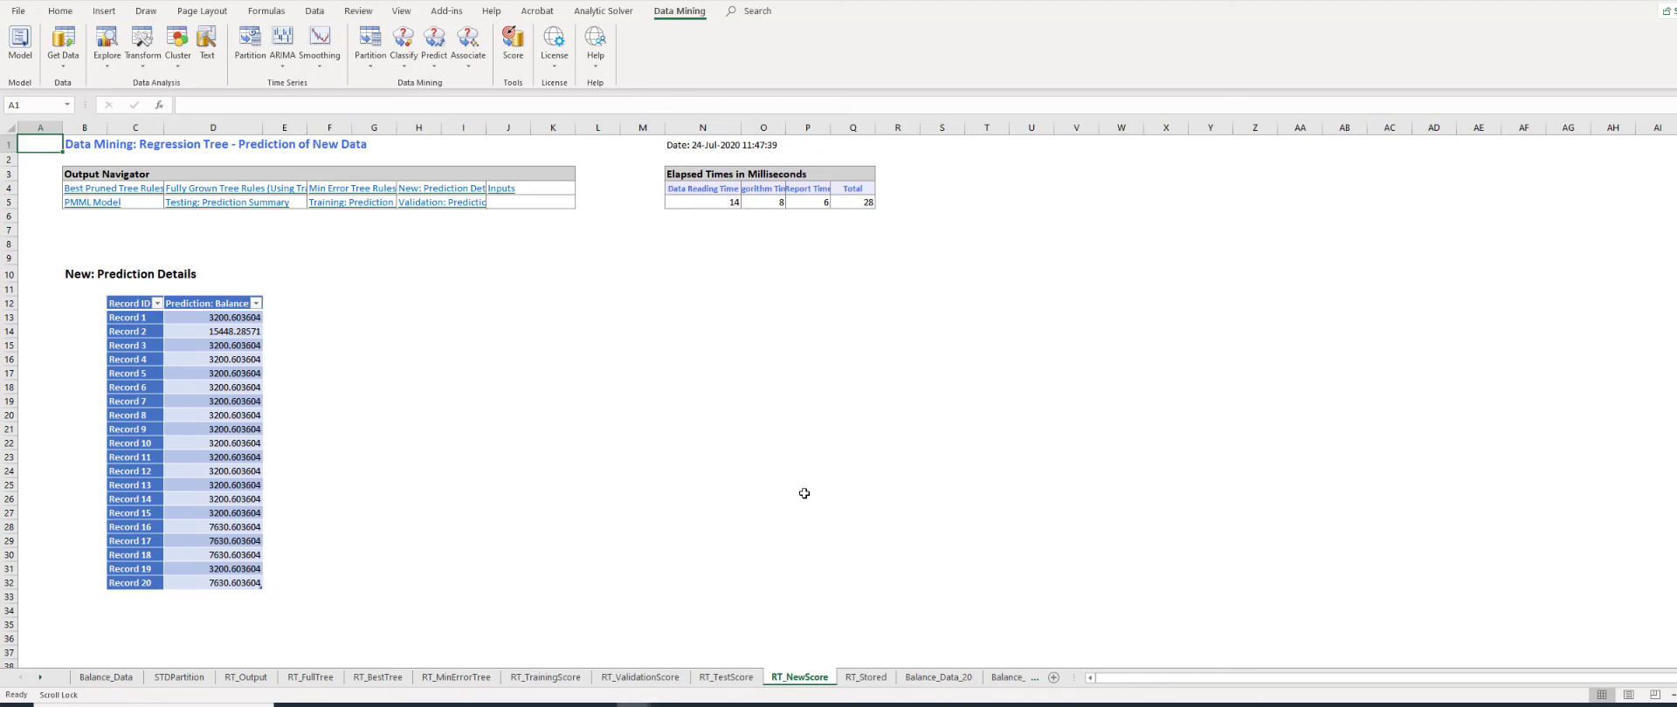
{"action": "left_click_drag", "start_coordinate": [122, 303], "coordinate": [245, 578]}
{"action": "key", "text": "ctrl+c"}
{"action": "left_click", "coordinate": [939, 678]}
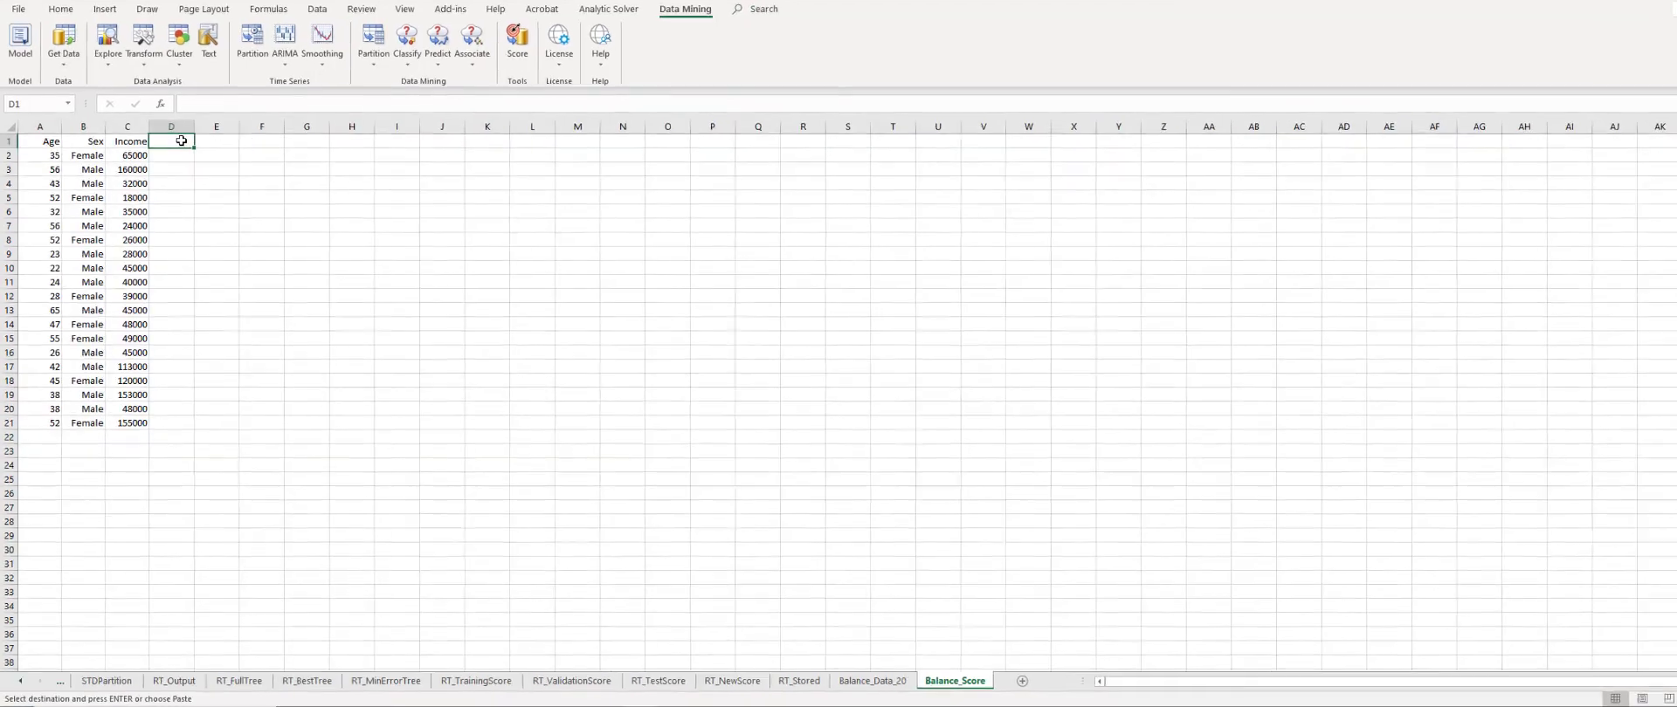
{"action": "key", "text": "ctrl+v"}
{"action": "left_click", "coordinate": [395, 213]}
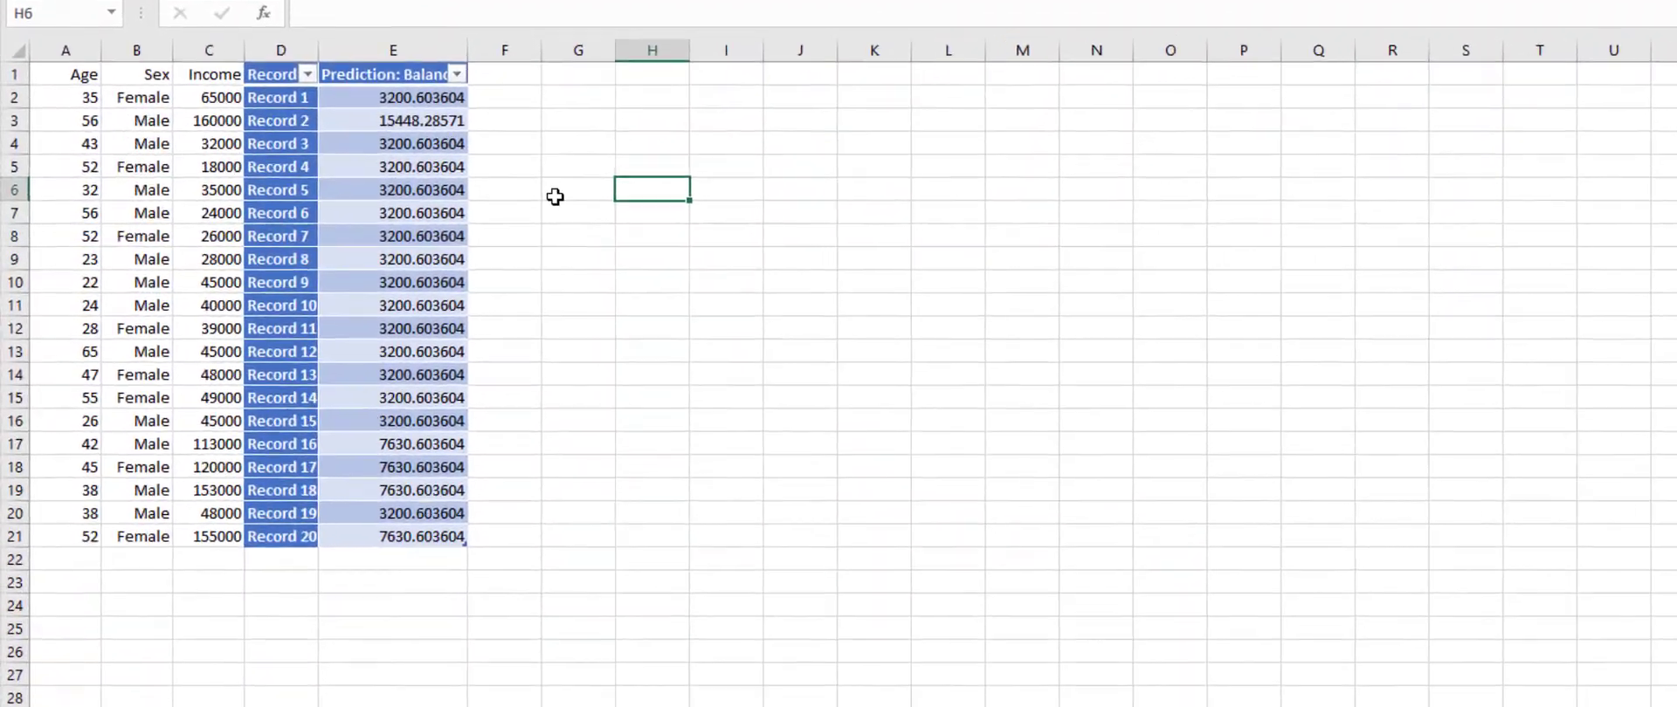